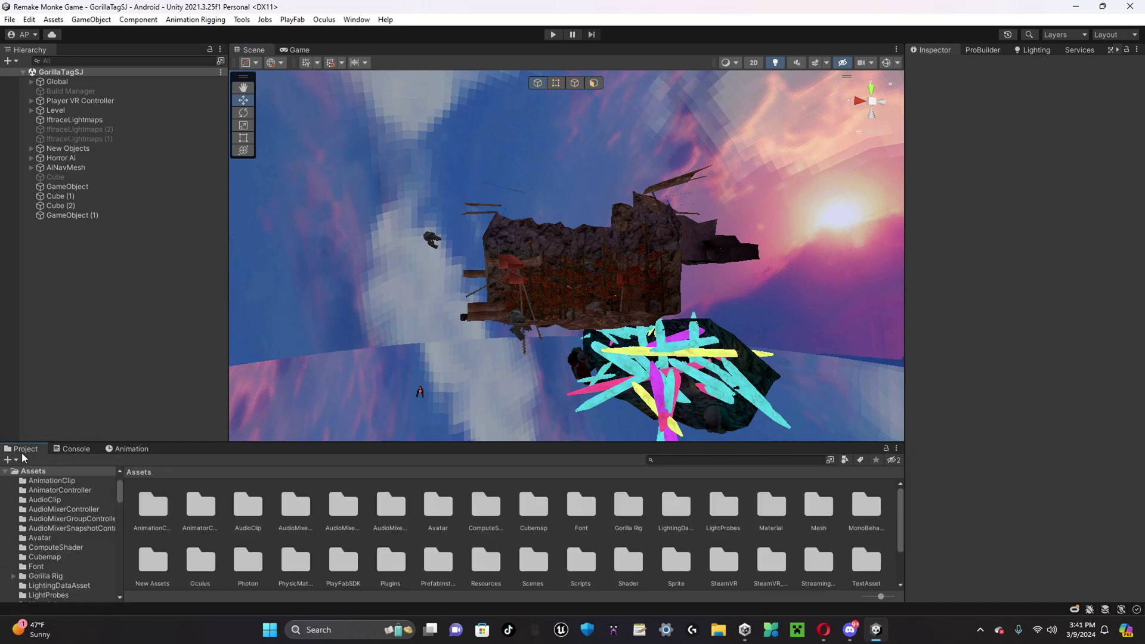
# - Add the AI prefab from New Assets > AIManager > Prefabs to the scene
pyautogui.moveTo(516, 233); pyautogui.dragTo(460, 328, button='right')
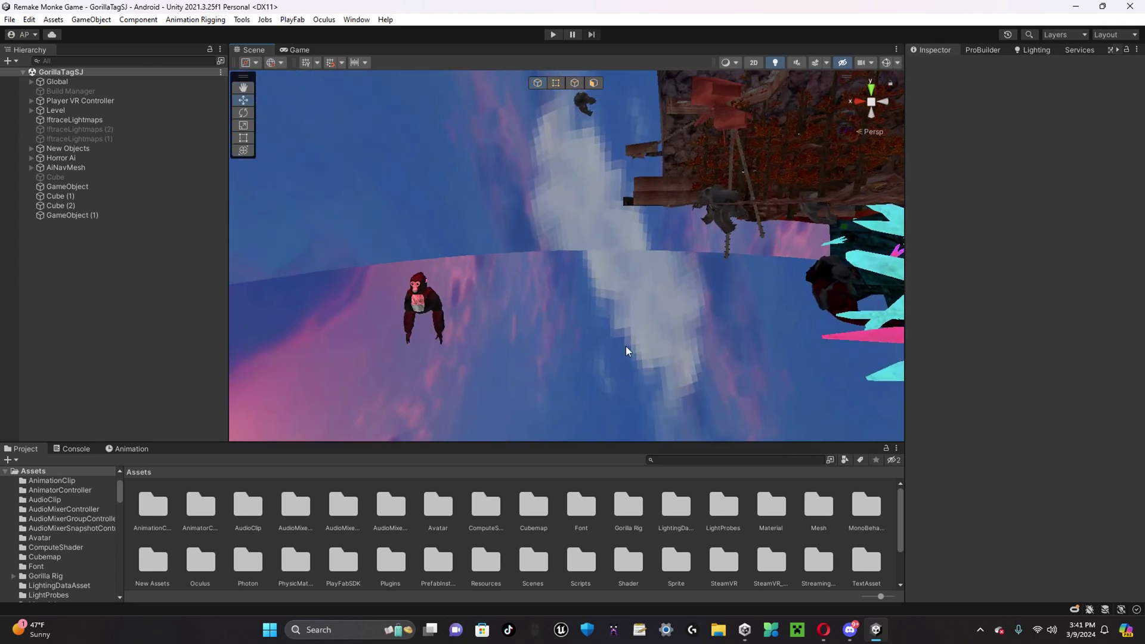
pyautogui.moveTo(799, 307); pyautogui.dragTo(830, 317, button='right')
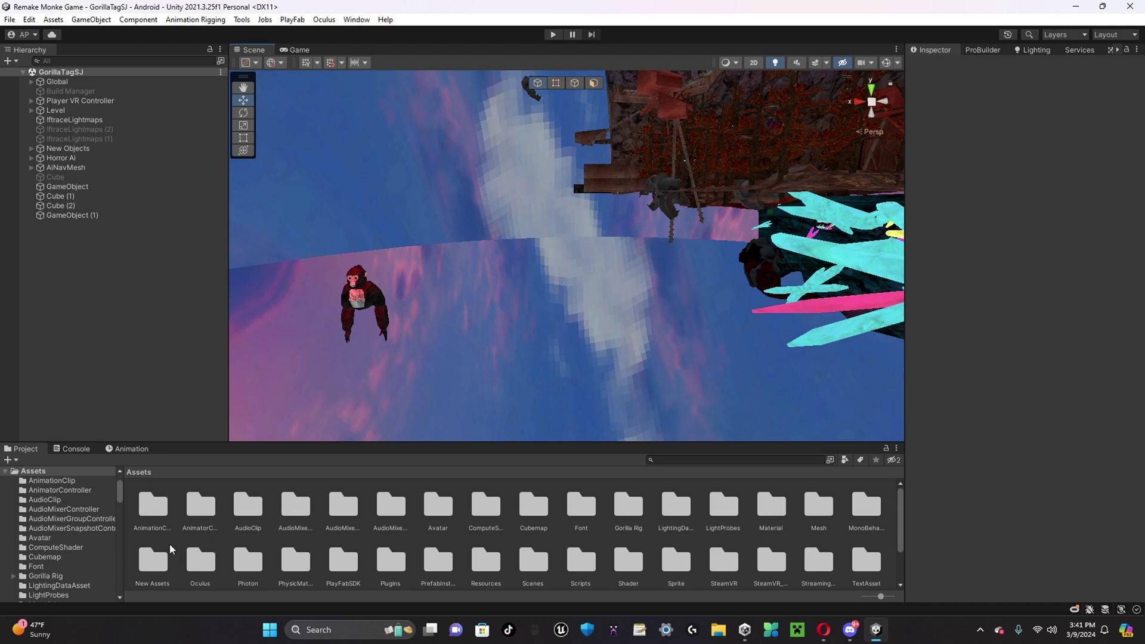
pyautogui.doubleClick(164, 570)
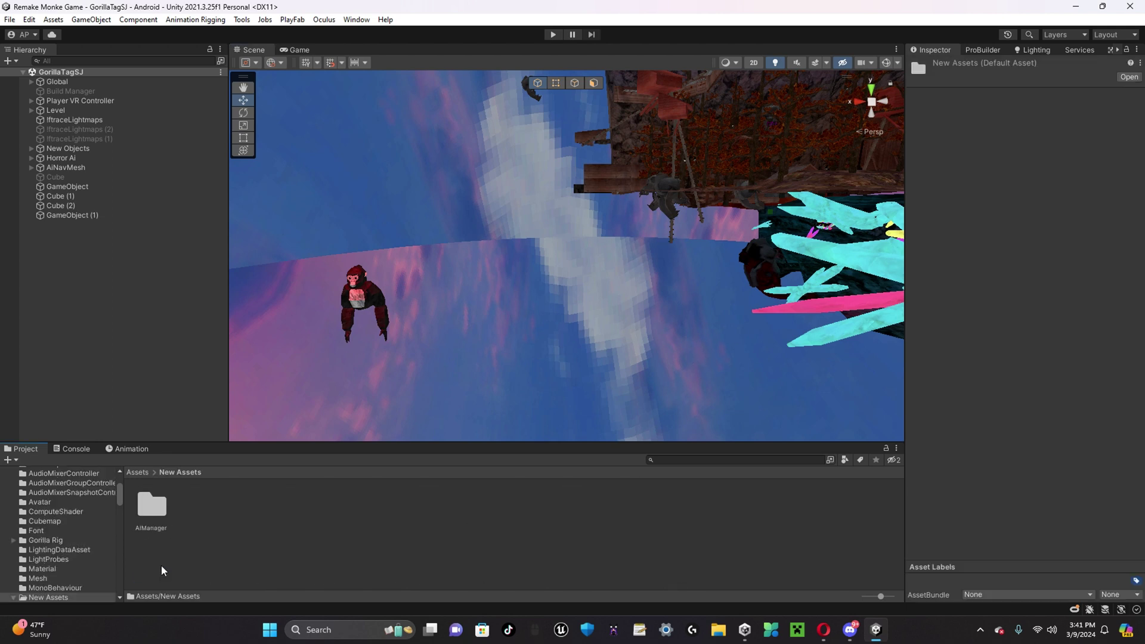
pyautogui.click(137, 472)
pyautogui.doubleClick(144, 555)
pyautogui.doubleClick(152, 512)
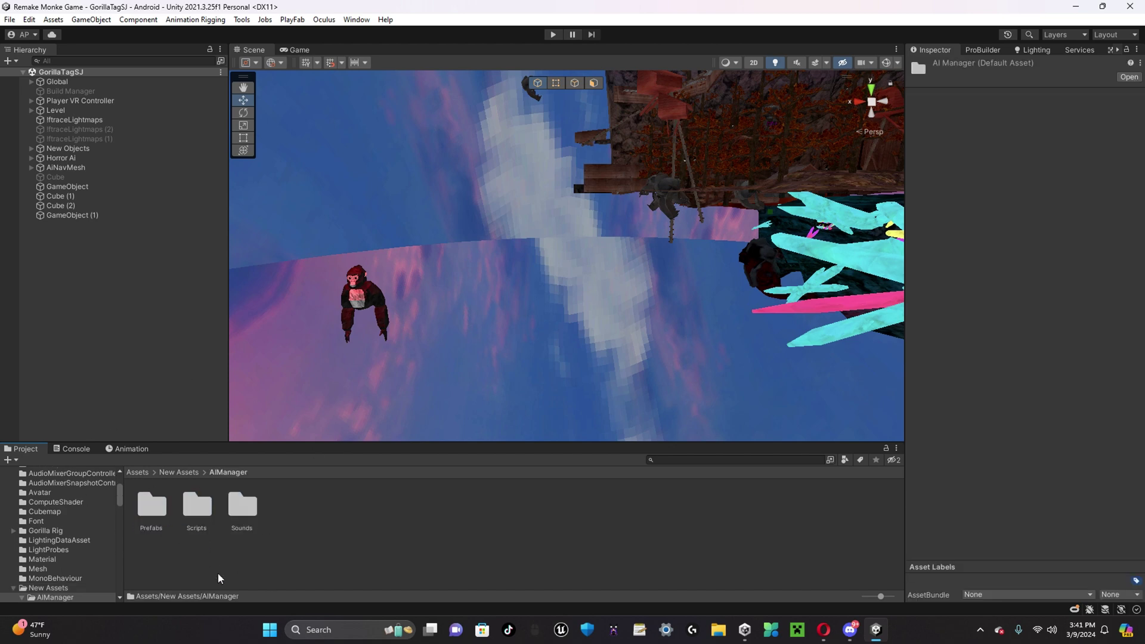
pyautogui.doubleClick(153, 506)
pyautogui.moveTo(158, 511); pyautogui.dragTo(523, 341)
# - Set the AI object's X, Y and Z position to 0
pyautogui.click(1027, 123)
pyautogui.write('0')
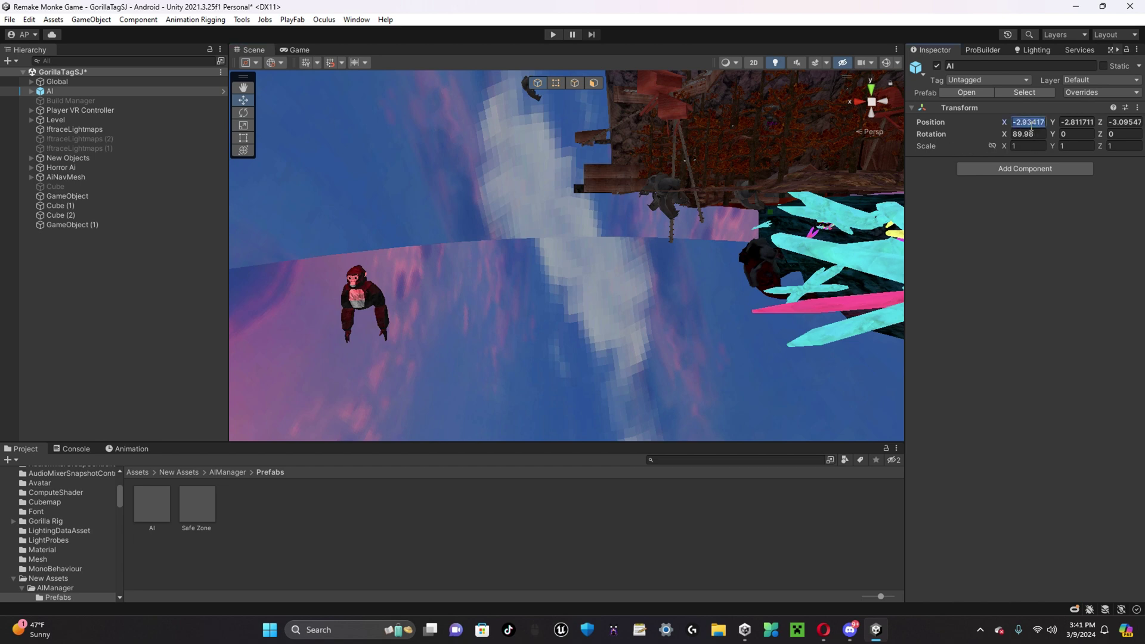
pyautogui.click(1076, 123)
pyautogui.write('0')
pyautogui.click(1134, 123)
pyautogui.moveTo(624, 285); pyautogui.dragTo(601, 280, button='right')
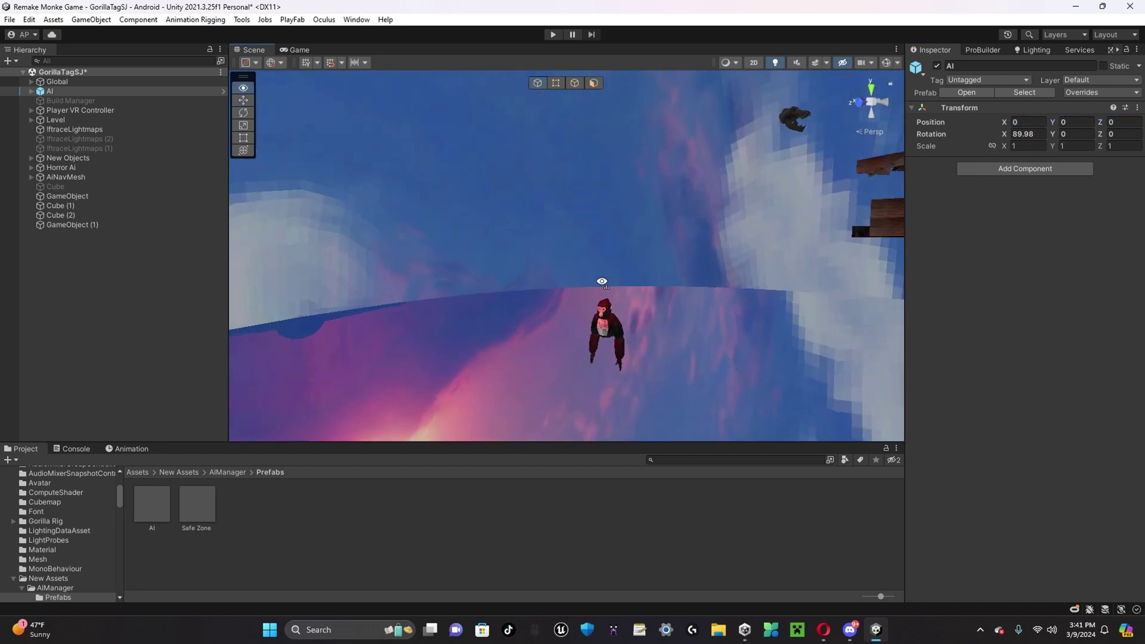
# - Unpack the AI prefab instance completely
pyautogui.rightClick(53, 92)
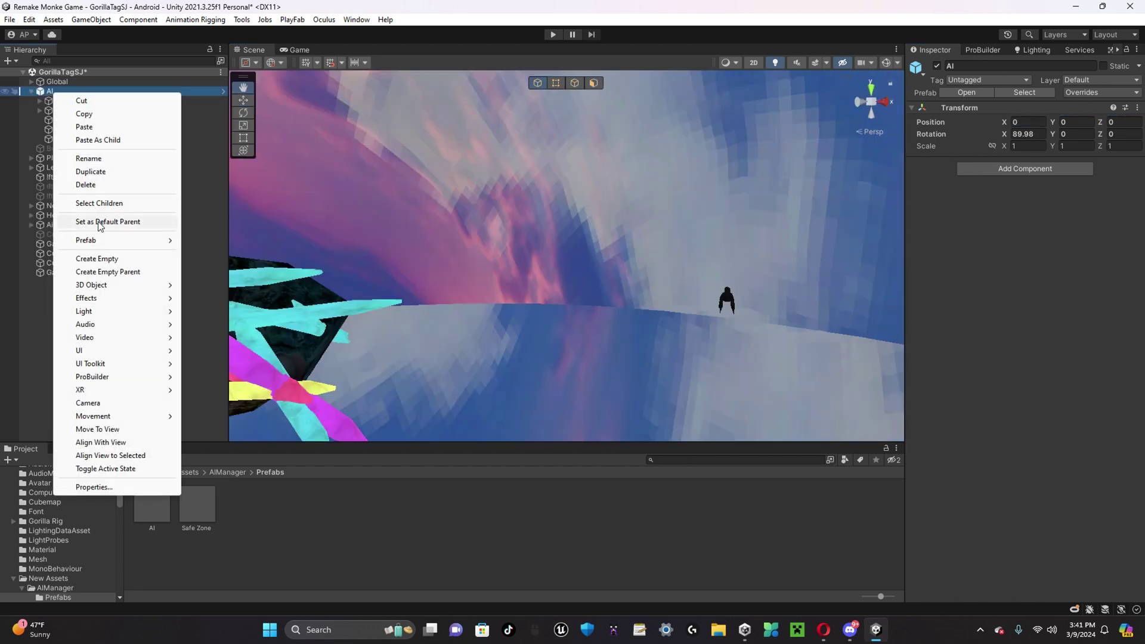
pyautogui.moveTo(125, 235)
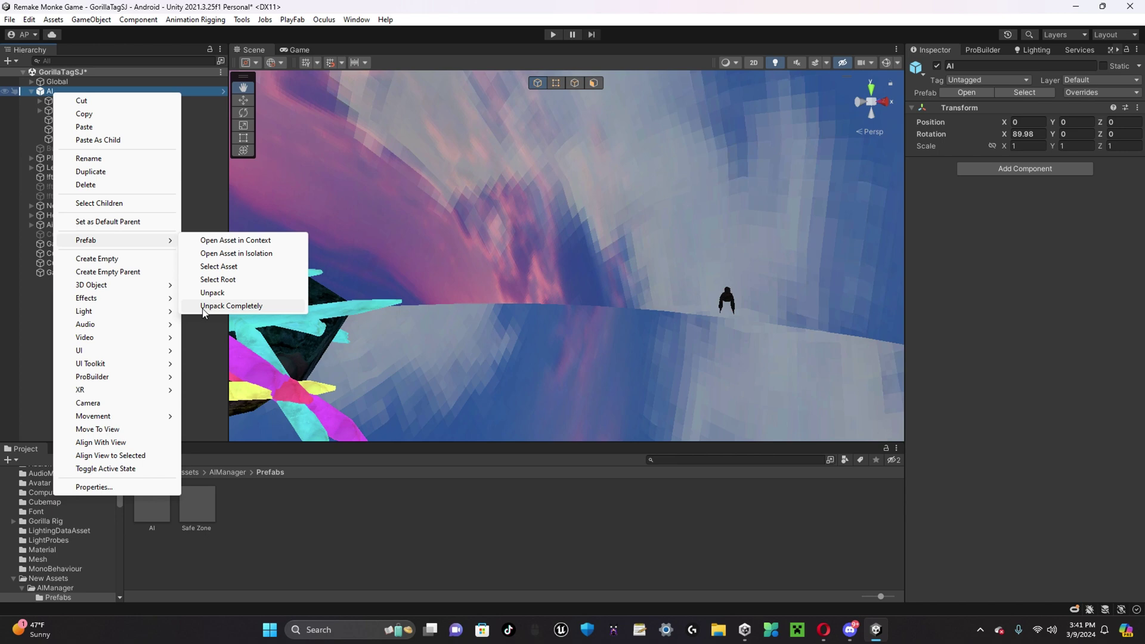
pyautogui.click(232, 306)
# - Examine the AImamager object's script settings, including its jump values and Tag String, and the objects nested under COLLIDER
pyautogui.click(60, 101)
pyautogui.click(59, 110)
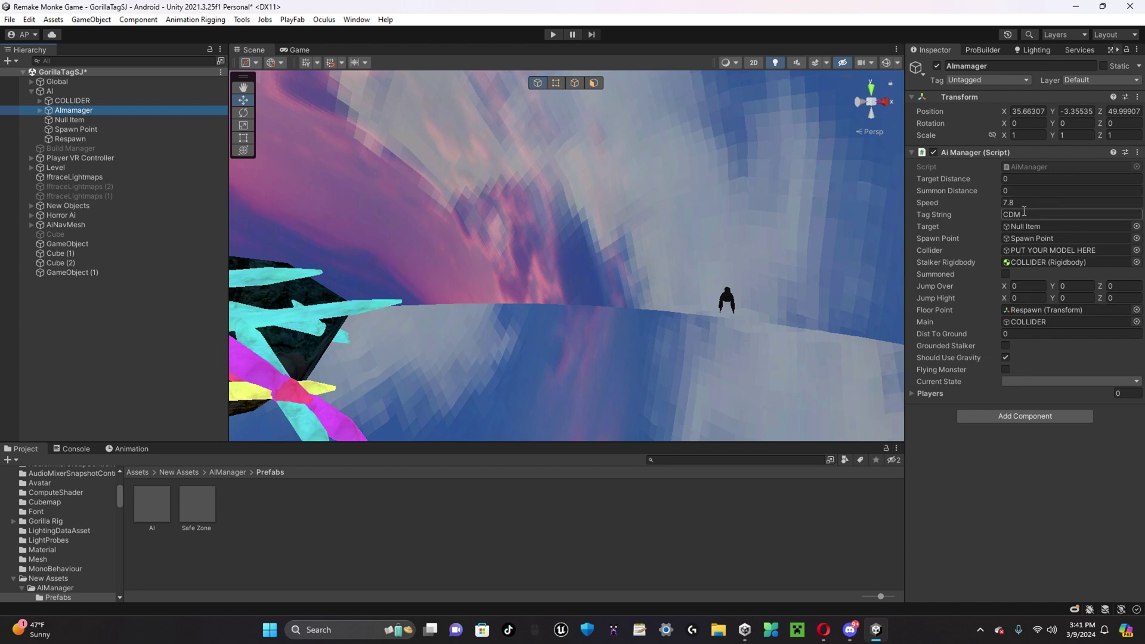
pyautogui.click(1076, 298)
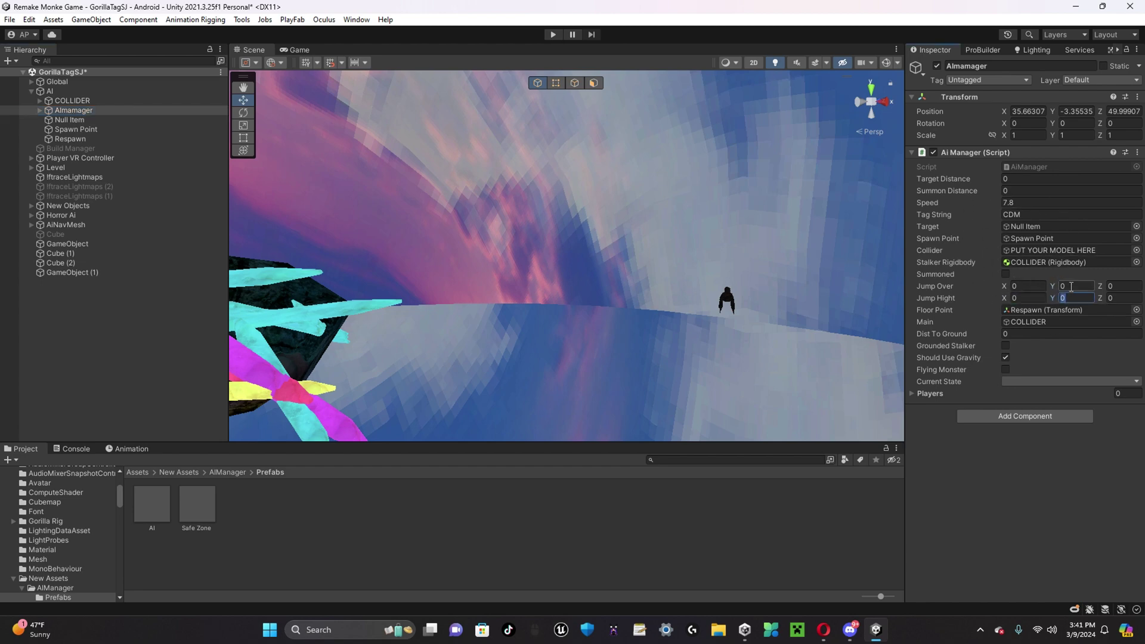
pyautogui.click(1136, 285)
pyautogui.hotkey('shift', 'Tab')
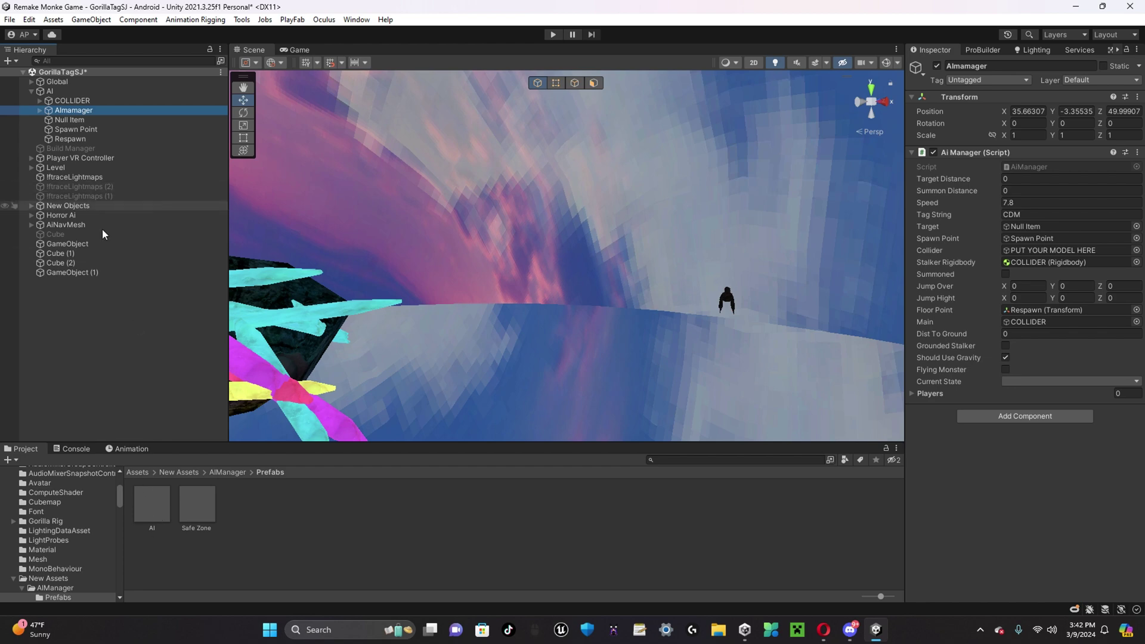
pyautogui.click(60, 101)
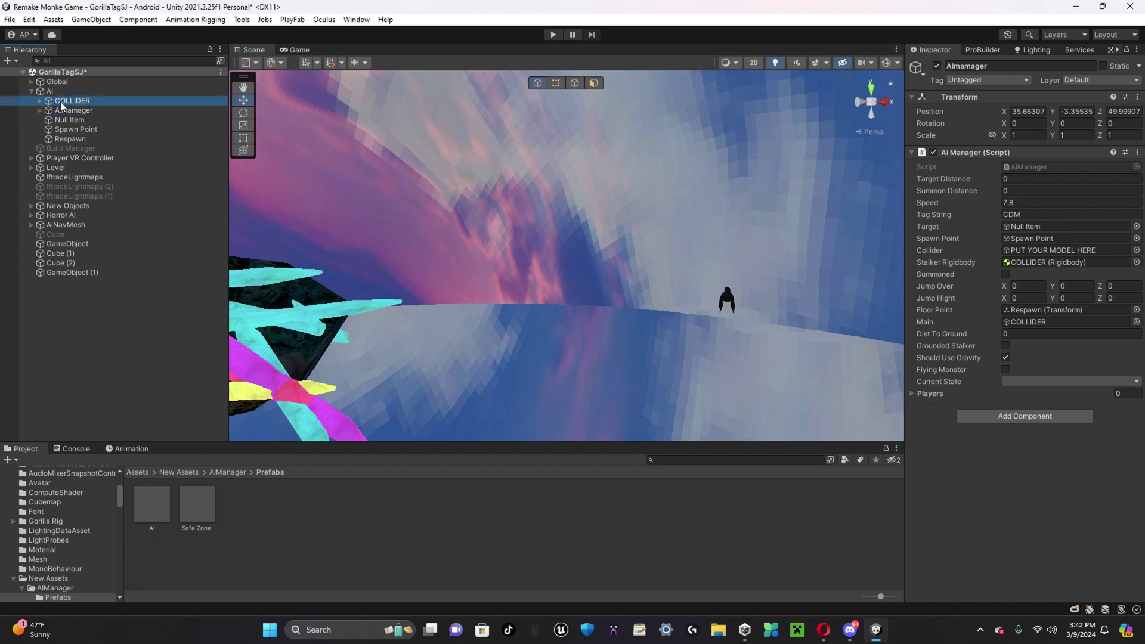
pyautogui.click(39, 100)
pyautogui.click(44, 109)
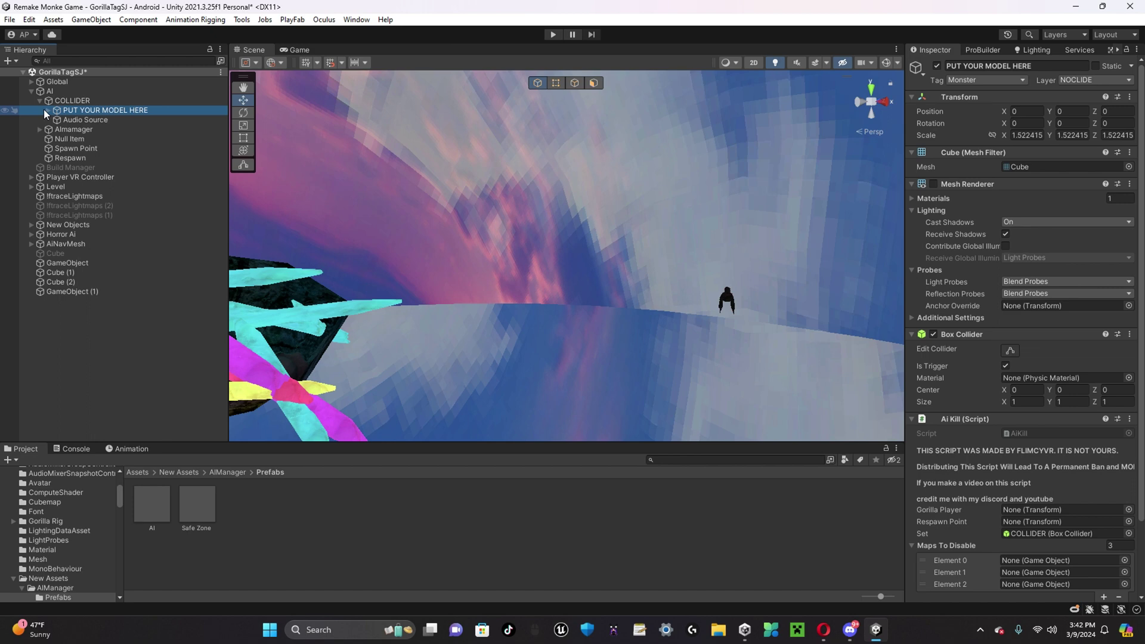
pyautogui.click(44, 111)
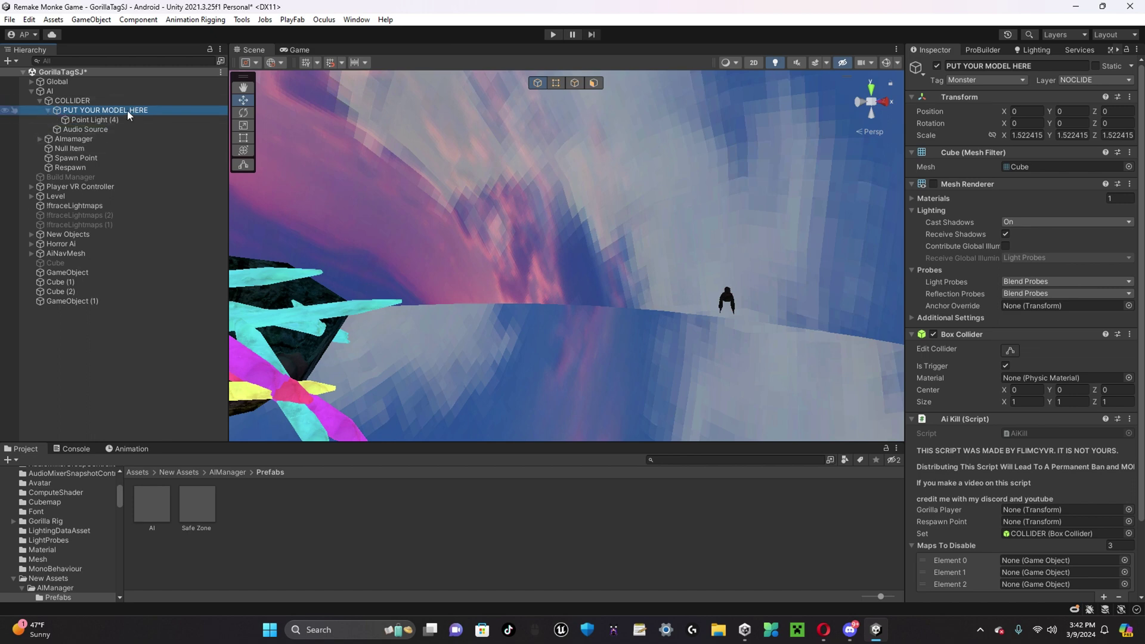
pyautogui.click(76, 121)
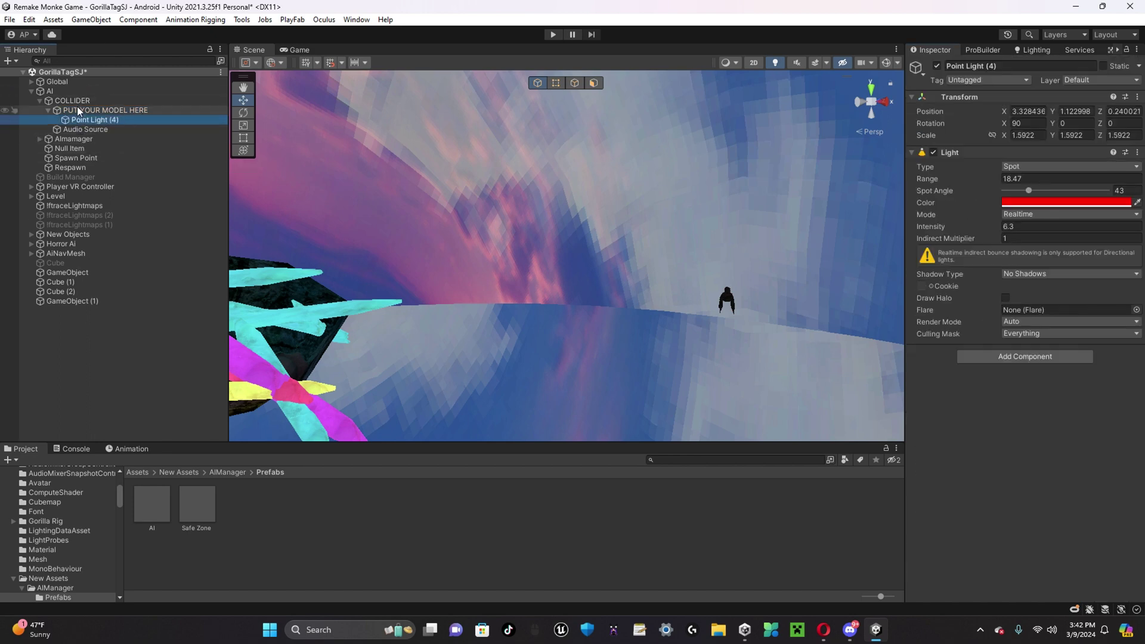
pyautogui.click(77, 108)
pyautogui.click(63, 140)
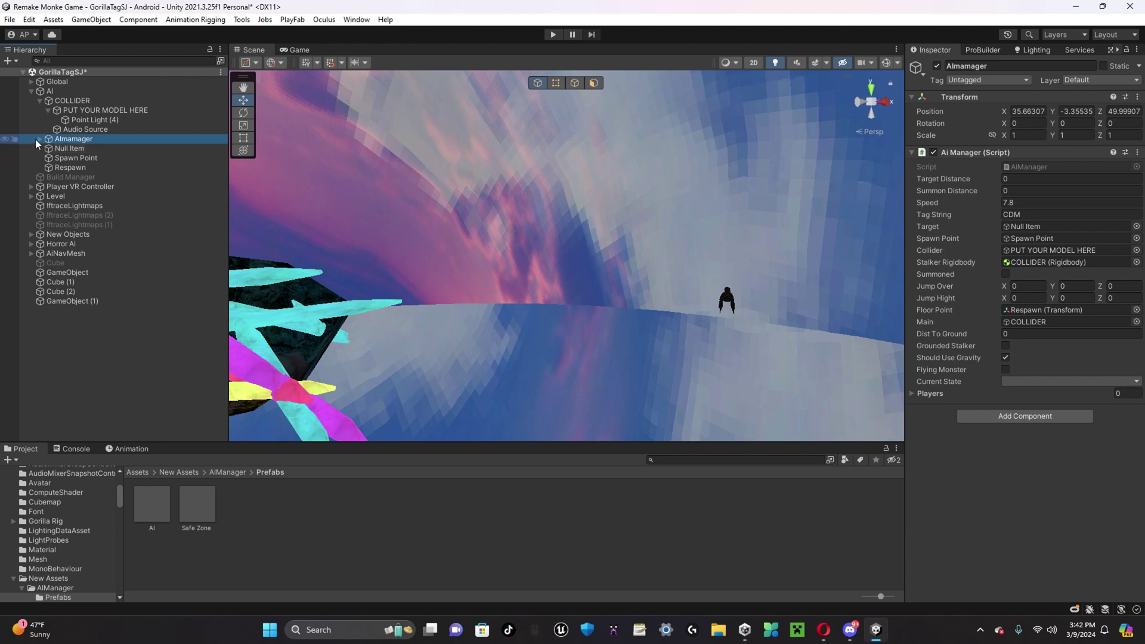
pyautogui.click(1031, 216)
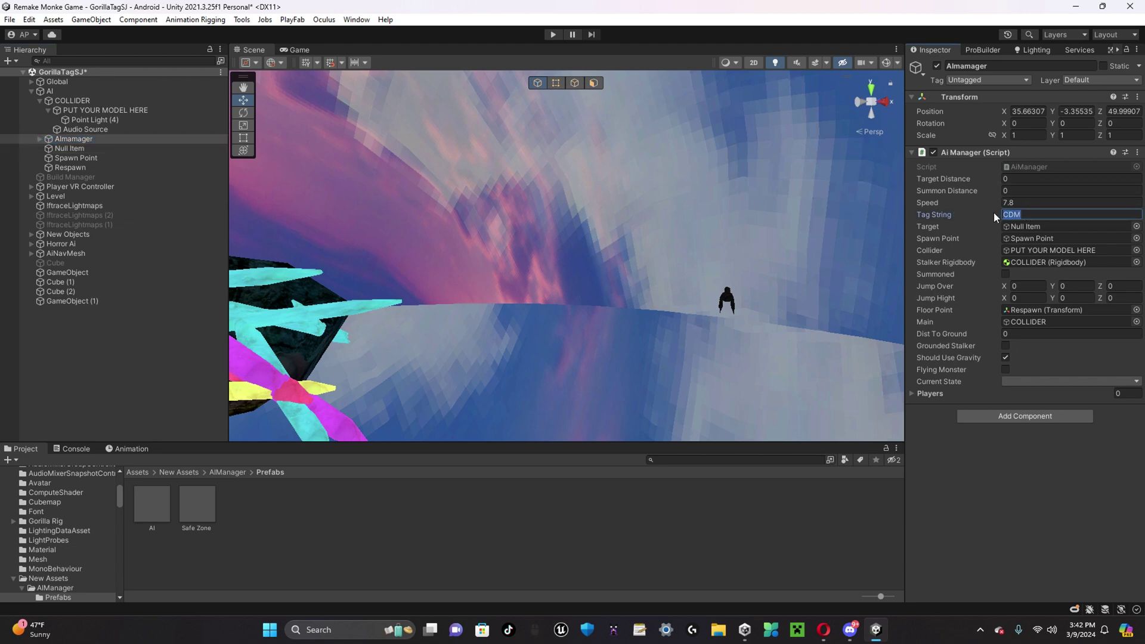
# - Search all project assets for "gorilla" and look through the results for the player prefab
pyautogui.click(753, 497)
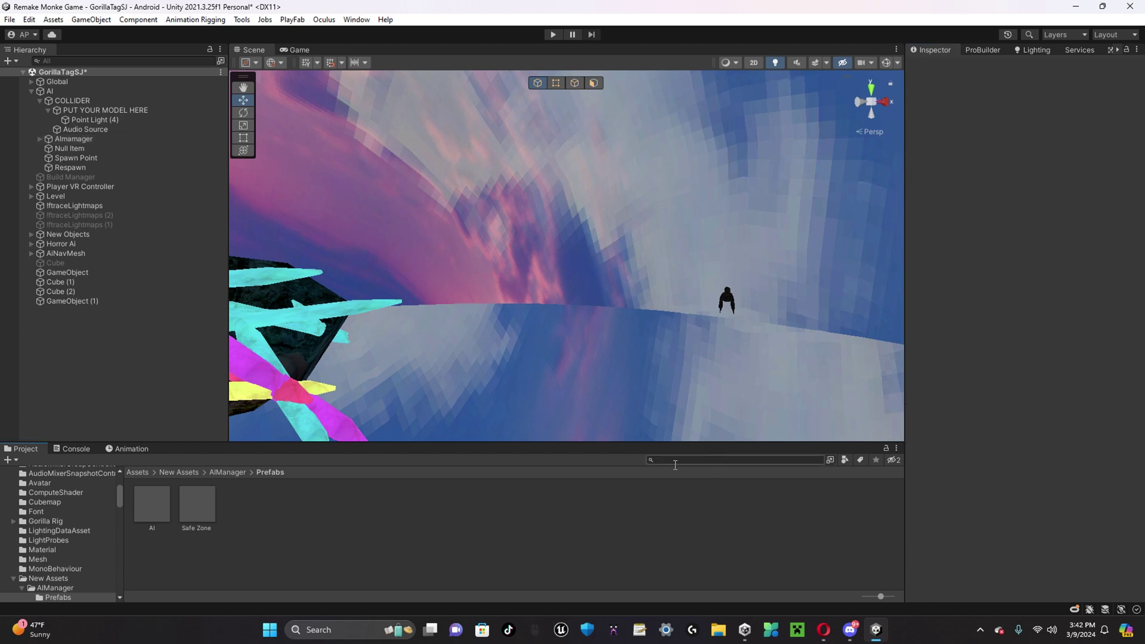
pyautogui.click(141, 472)
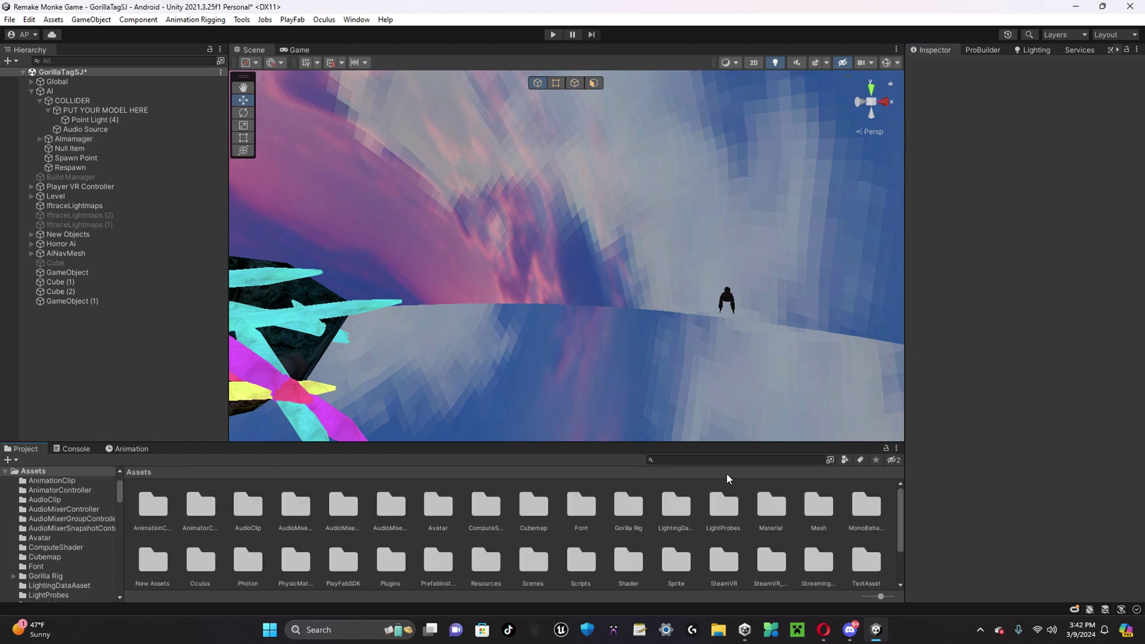
pyautogui.click(702, 461)
pyautogui.write('g')
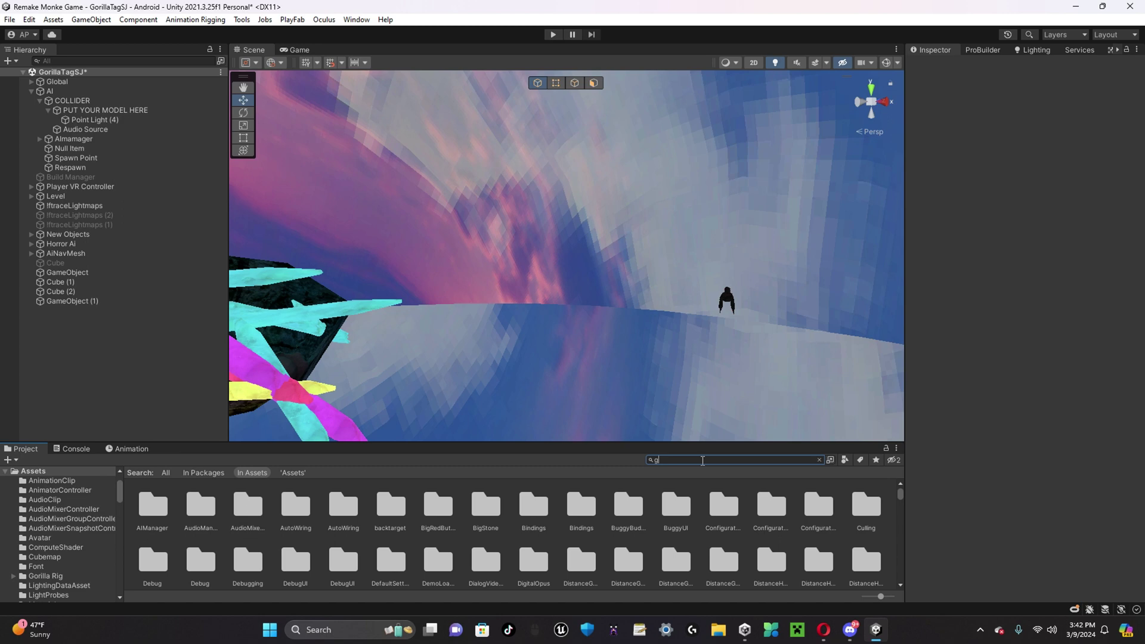
pyautogui.write('orilla')
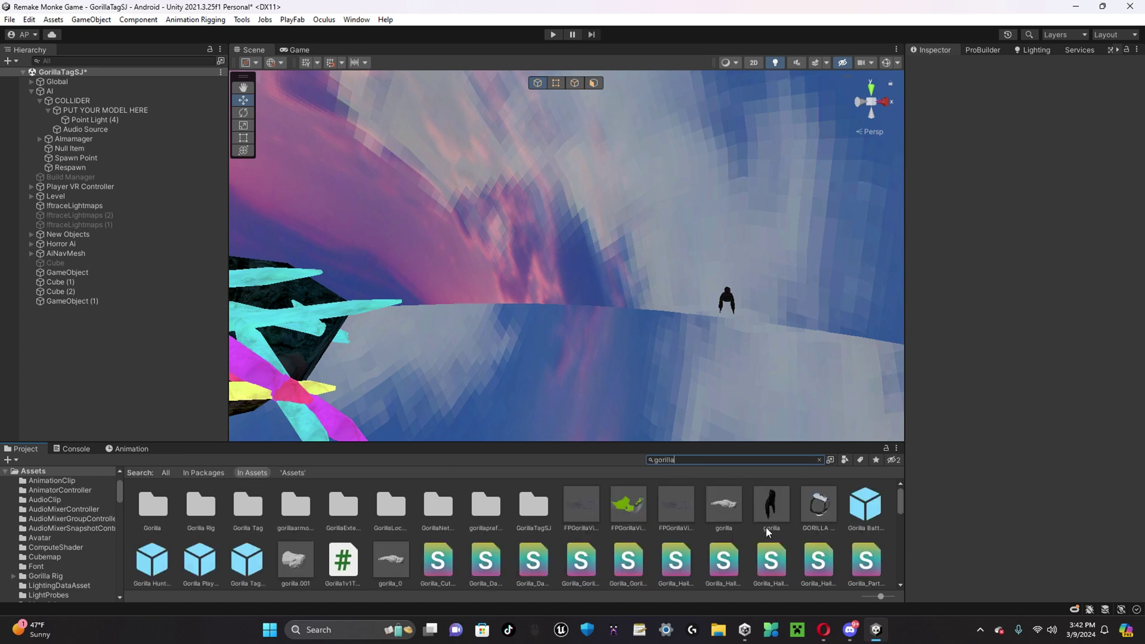
pyautogui.scroll(-1, 451, 510)
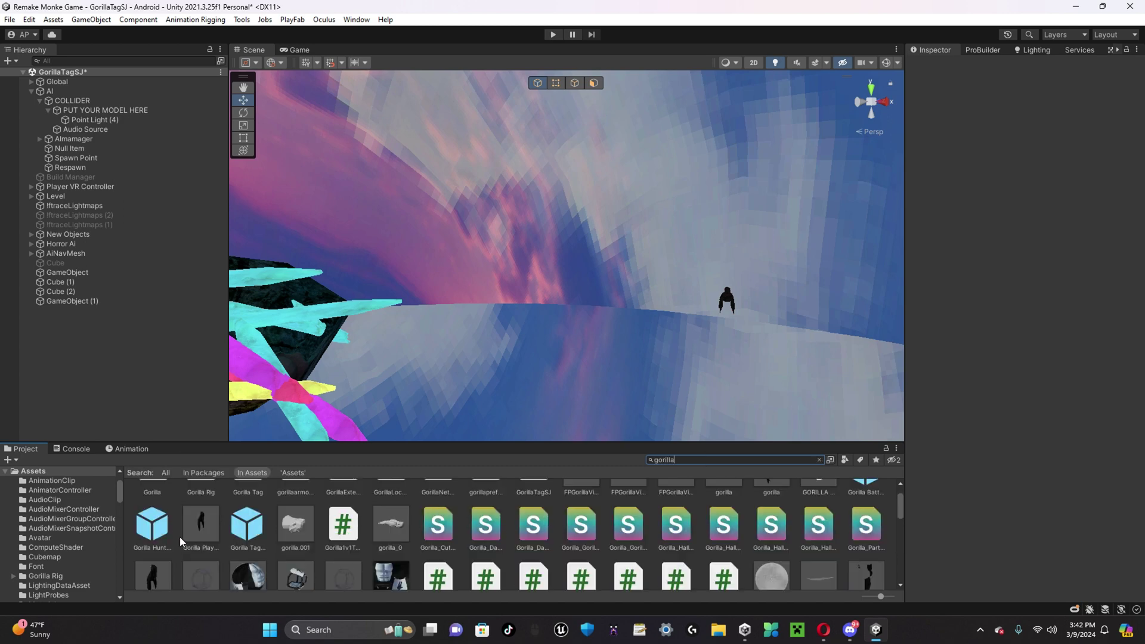
pyautogui.click(235, 530)
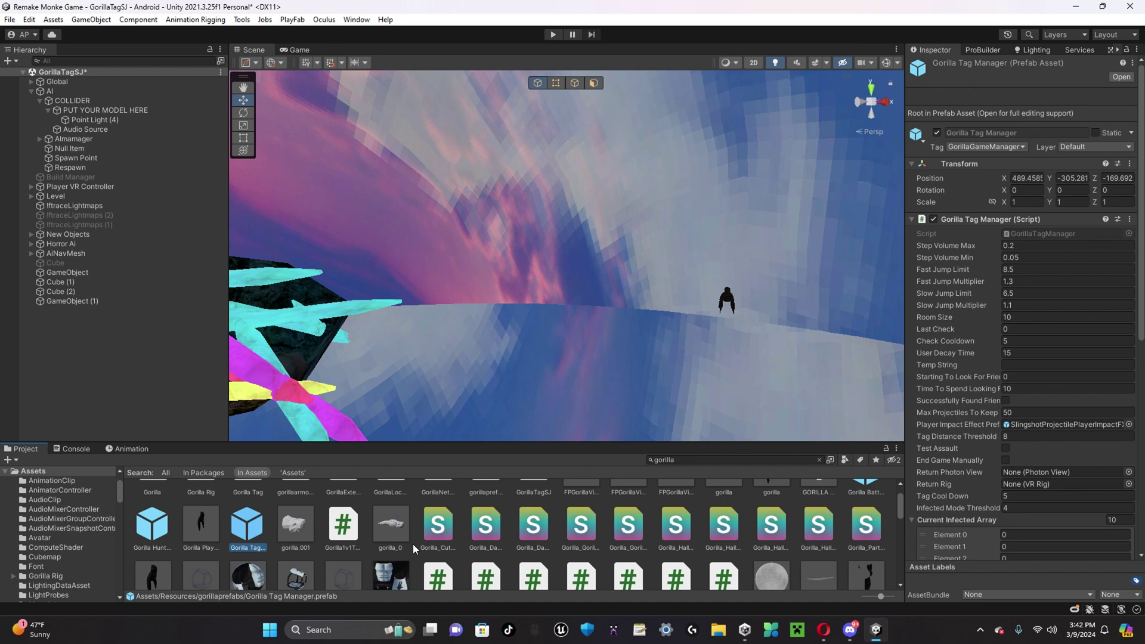
pyautogui.scroll(-1, 413, 543)
pyautogui.scroll(2, 416, 538)
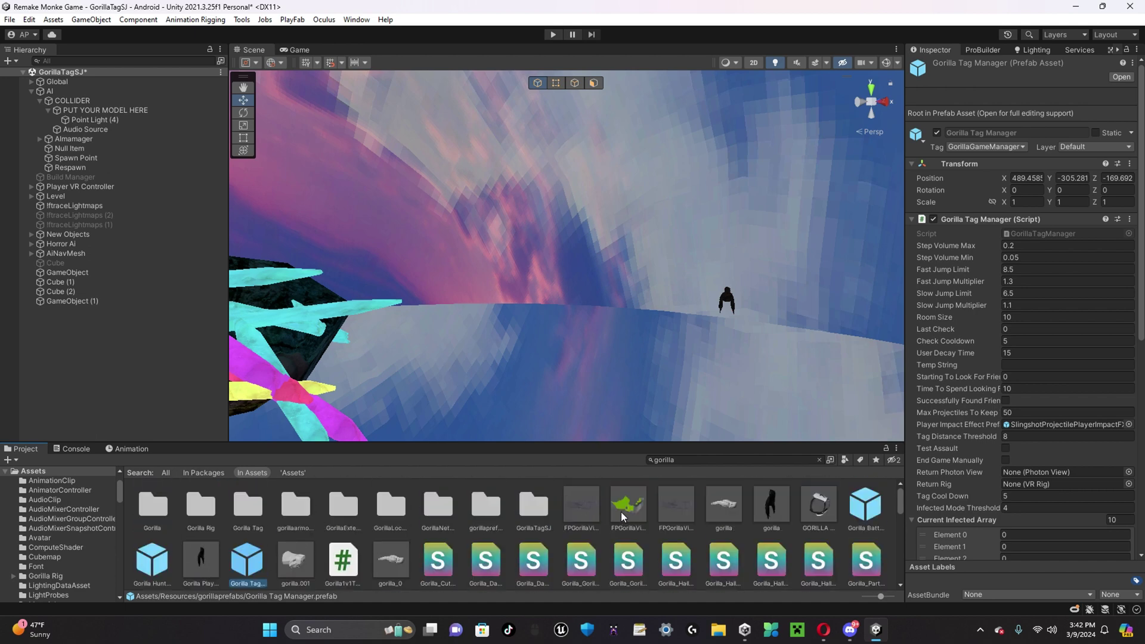
pyautogui.scroll(-3, 757, 507)
pyautogui.scroll(2, 596, 508)
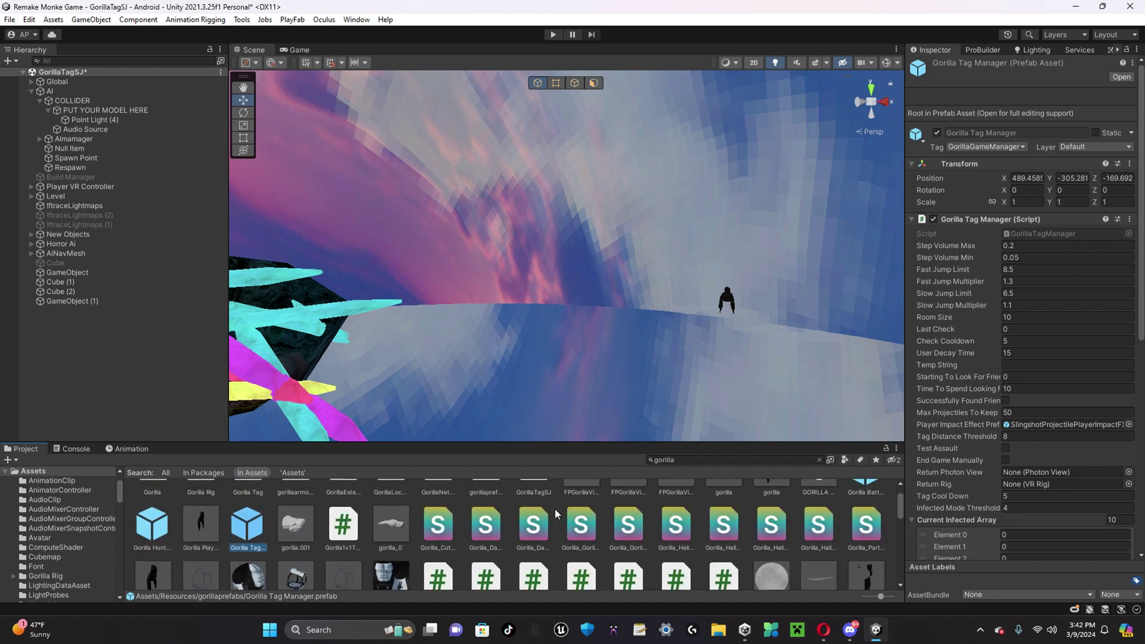
pyautogui.scroll(-3, 519, 512)
pyautogui.scroll(4, 480, 517)
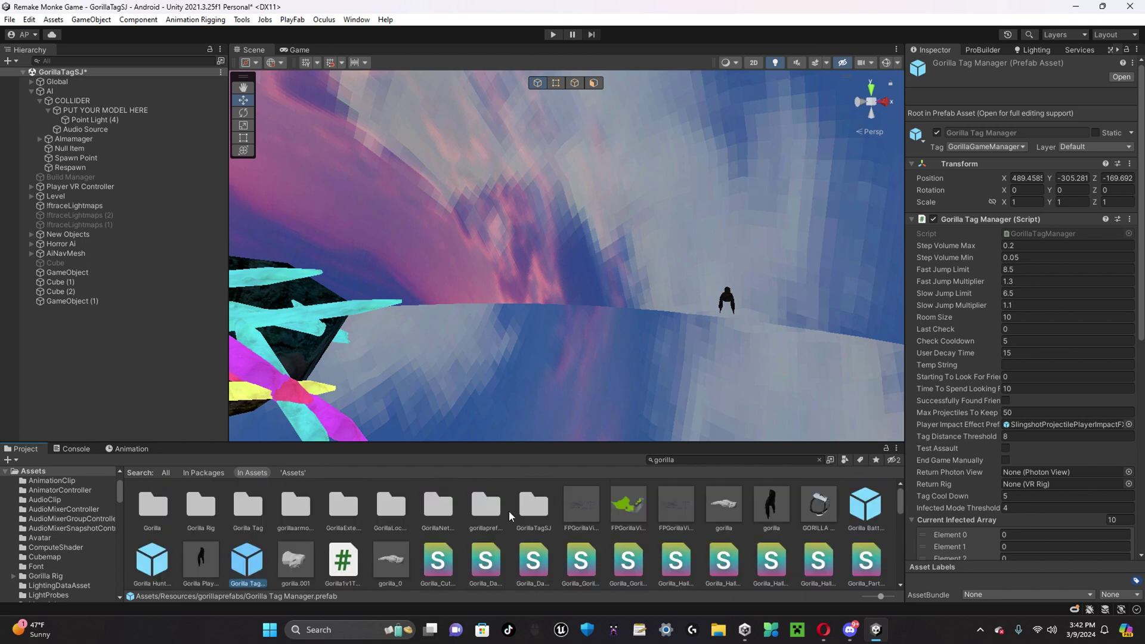
# - Narrow the asset search to "gorilla pla" and open the Gorilla Player Networked prefab for editing
pyautogui.click(687, 464)
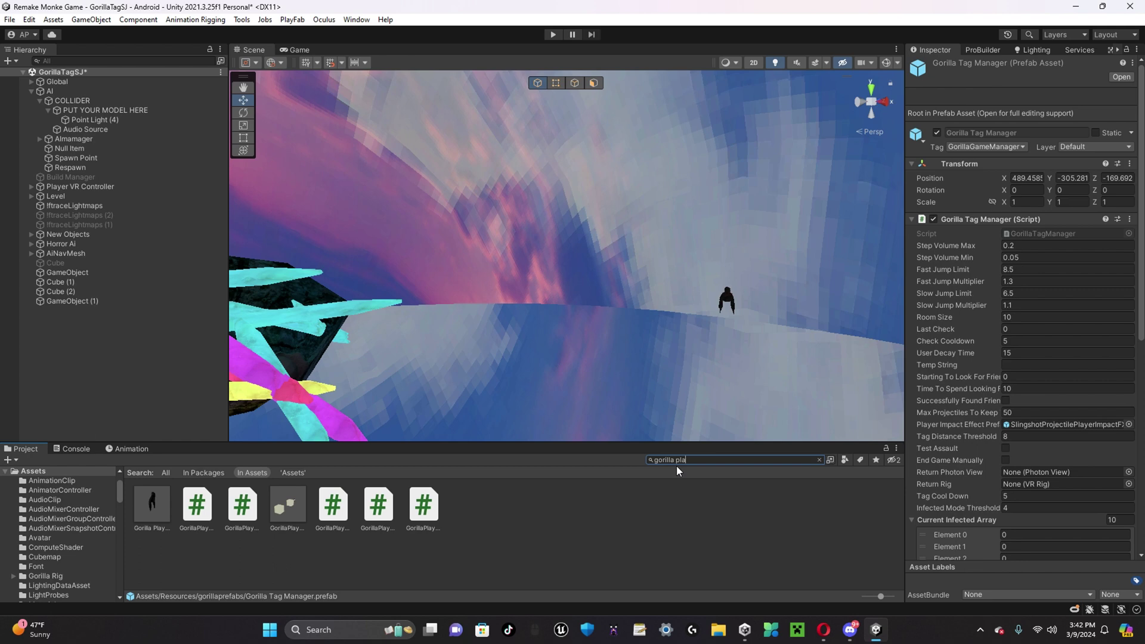
pyautogui.doubleClick(153, 508)
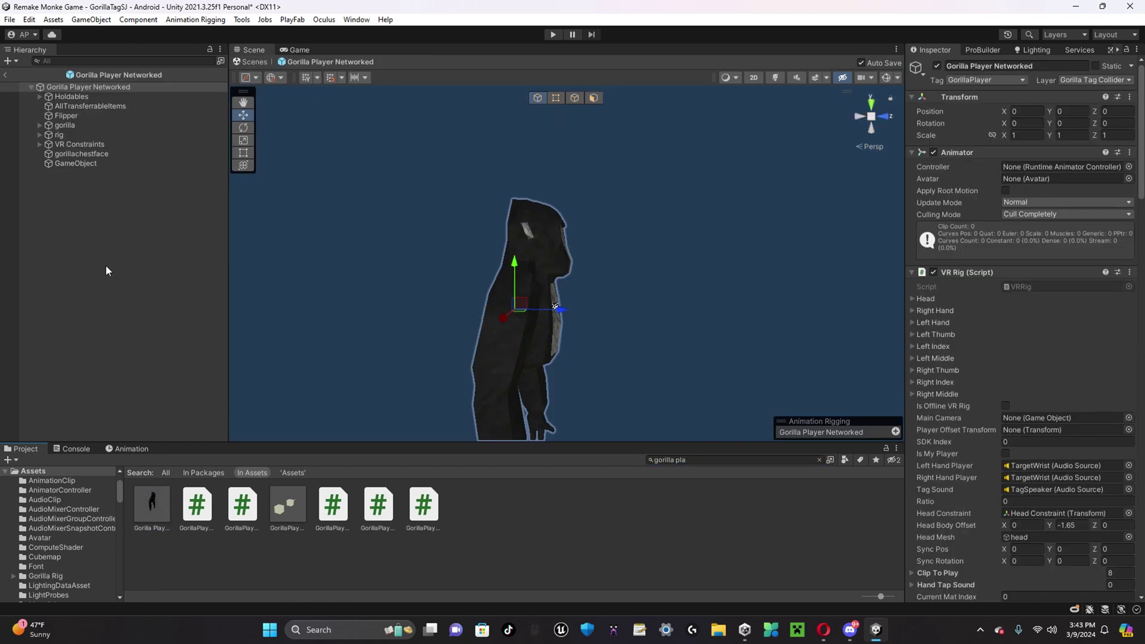
# - Create an empty object in the Gorilla Player Networked prefab and assign it the CDM tag
pyautogui.click(106, 268)
pyautogui.rightClick(73, 191)
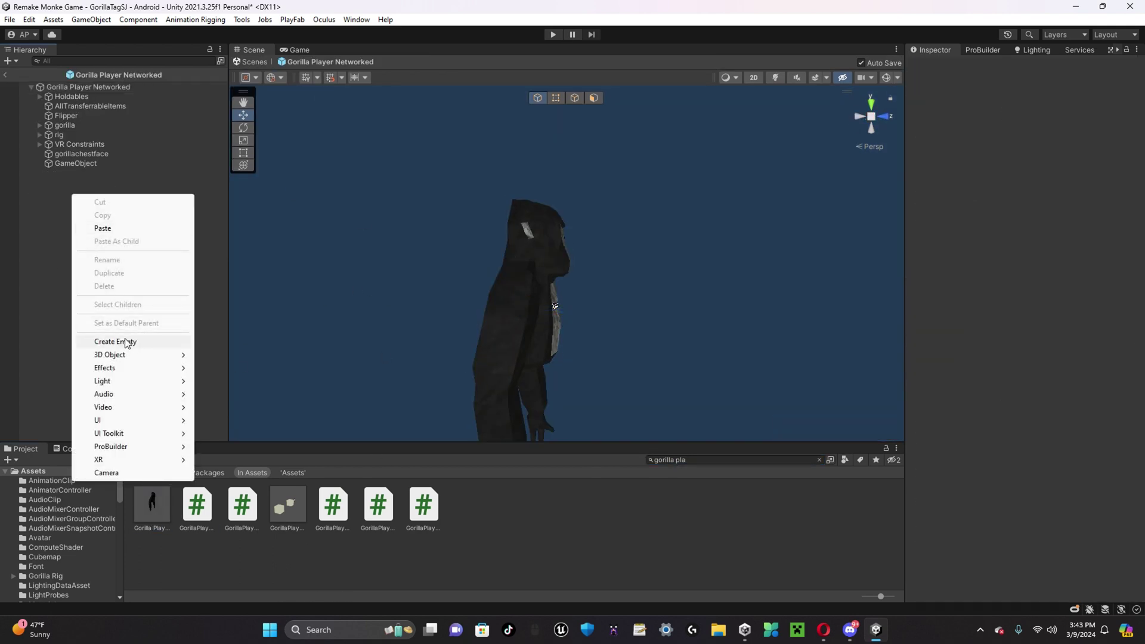
pyautogui.click(115, 341)
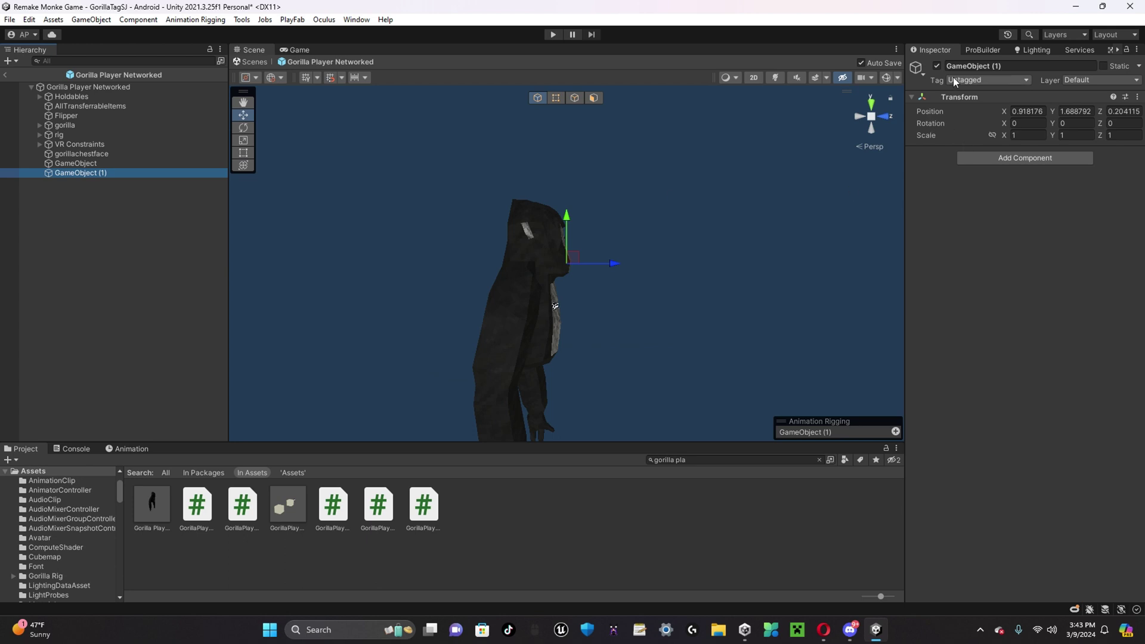
pyautogui.click(953, 79)
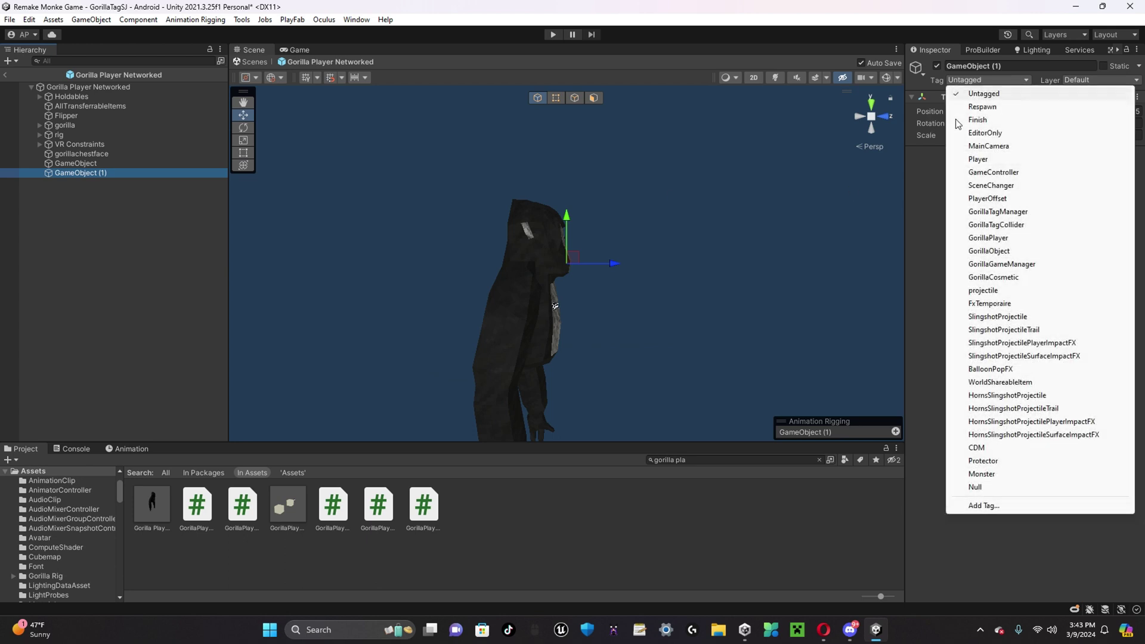
pyautogui.click(978, 447)
pyautogui.moveTo(493, 334)
pyautogui.keyDown('alt'); pyautogui.mouseDown()
pyautogui.moveTo(614, 249)
pyautogui.moveTo(430, 286)
pyautogui.moveTo(582, 309)
pyautogui.moveTo(488, 325)
pyautogui.mouseUp(); pyautogui.keyUp('alt')
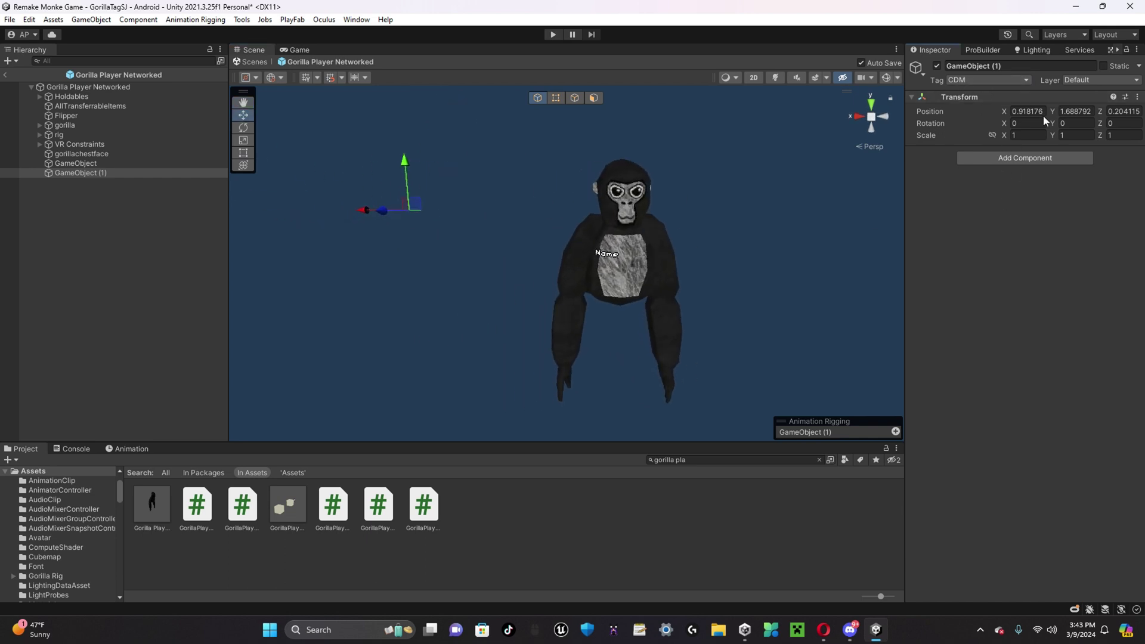
pyautogui.click(976, 81)
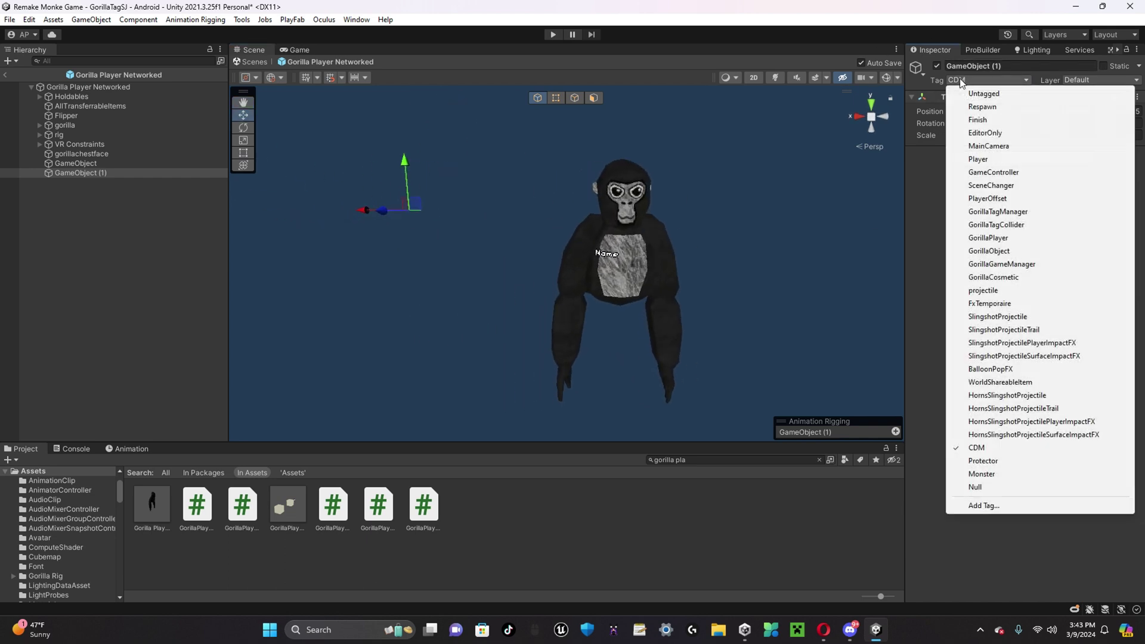
pyautogui.click(978, 448)
pyautogui.click(116, 177)
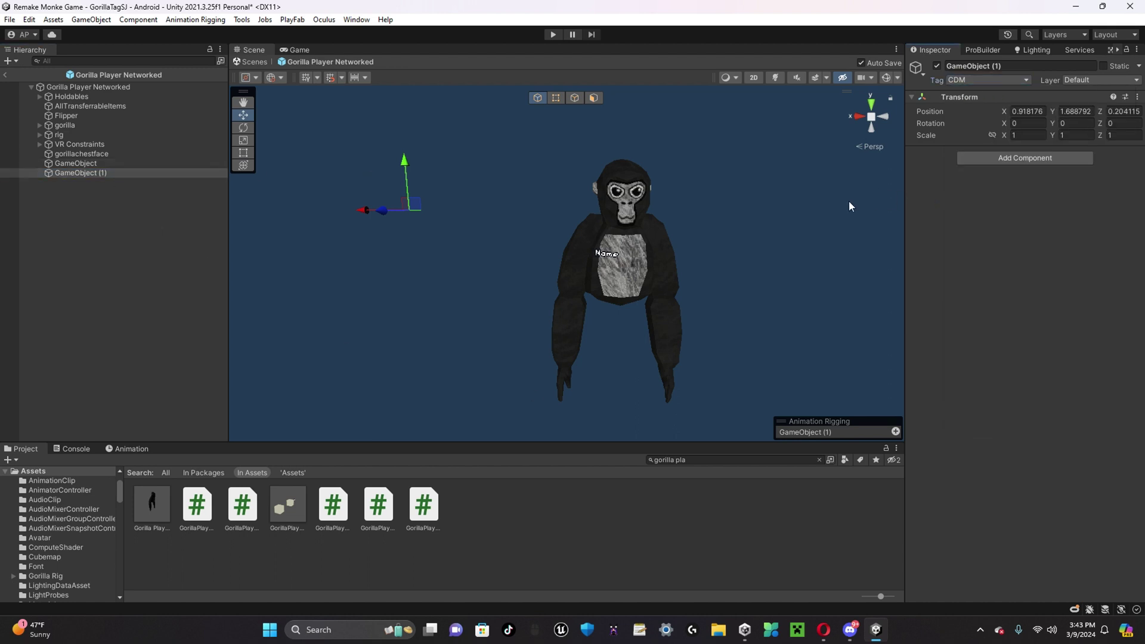
# - Reset the new CDM-tagged object's position to 0 on X, Y and Z
pyautogui.keyDown('alt'); pyautogui.moveTo(849, 201); pyautogui.dragTo(841, 233); pyautogui.keyUp('alt')
pyautogui.click(1025, 113)
pyautogui.press('BackSpace')
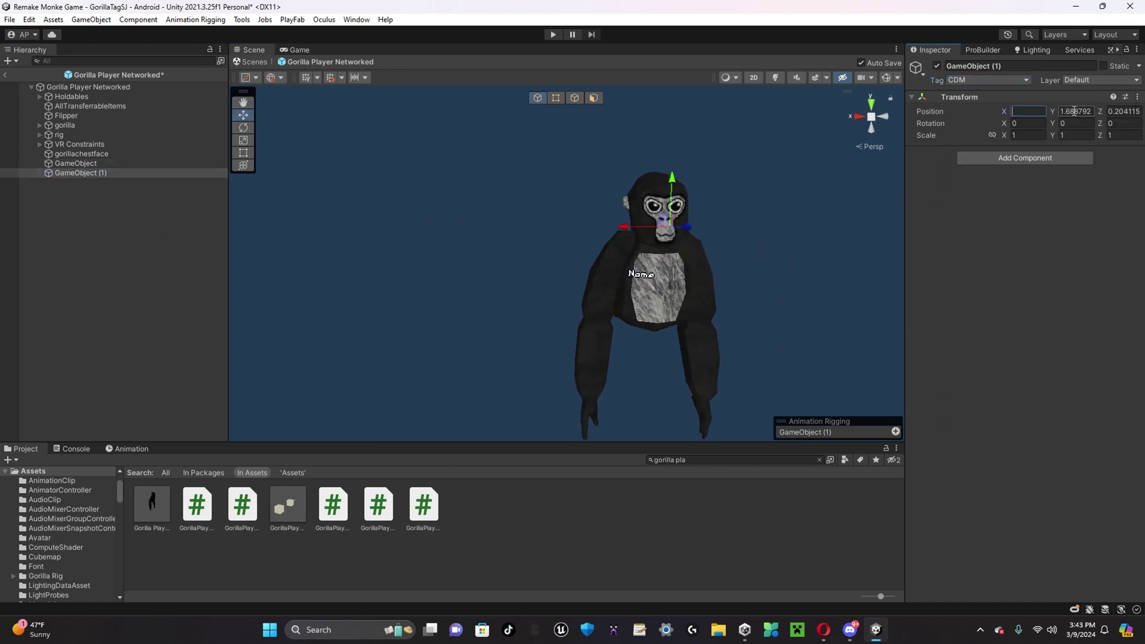
pyautogui.click(1078, 111)
pyautogui.press('BackSpace')
pyautogui.click(1118, 112)
pyautogui.press('BackSpace')
# - Raise the CDM-tagged object to the gorilla's head, at Y about 1.78
pyautogui.moveTo(631, 228); pyautogui.dragTo(697, 302, button='right')
pyautogui.scroll(-2, 698, 302)
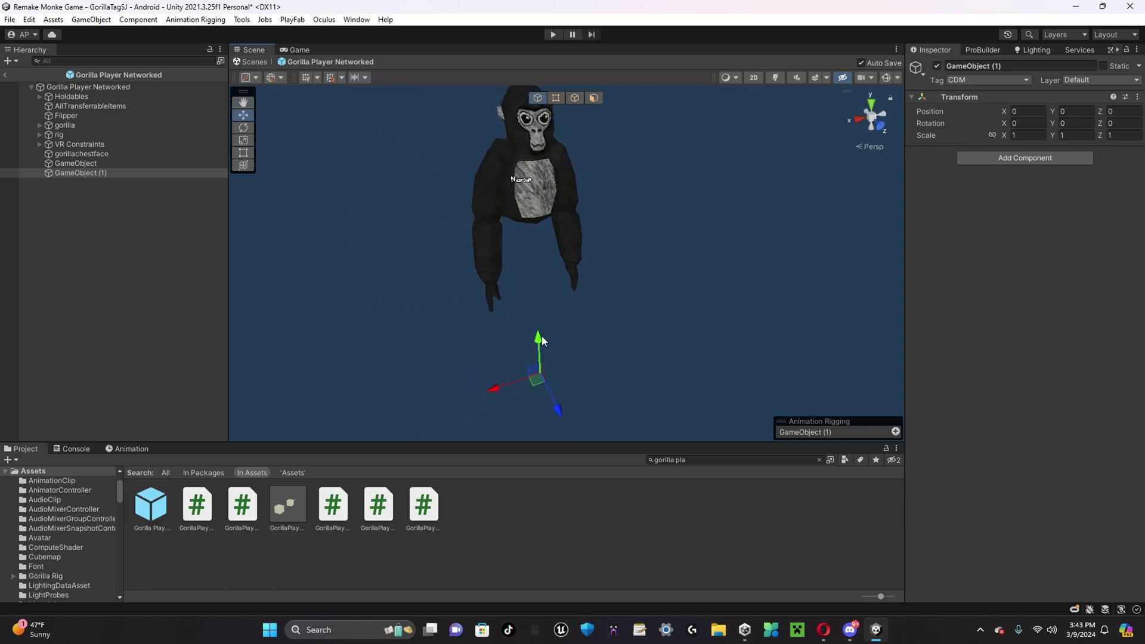
pyautogui.moveTo(541, 335); pyautogui.dragTo(577, 81)
pyautogui.moveTo(616, 241); pyautogui.dragTo(546, 205, button='right')
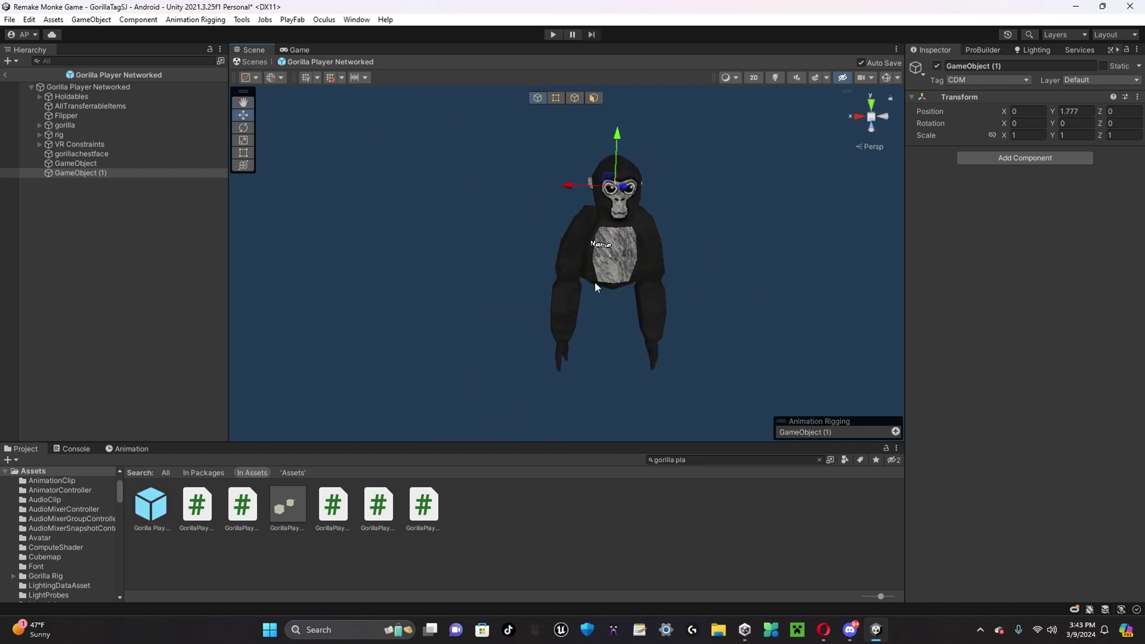
pyautogui.moveTo(595, 281); pyautogui.dragTo(630, 289, button='right')
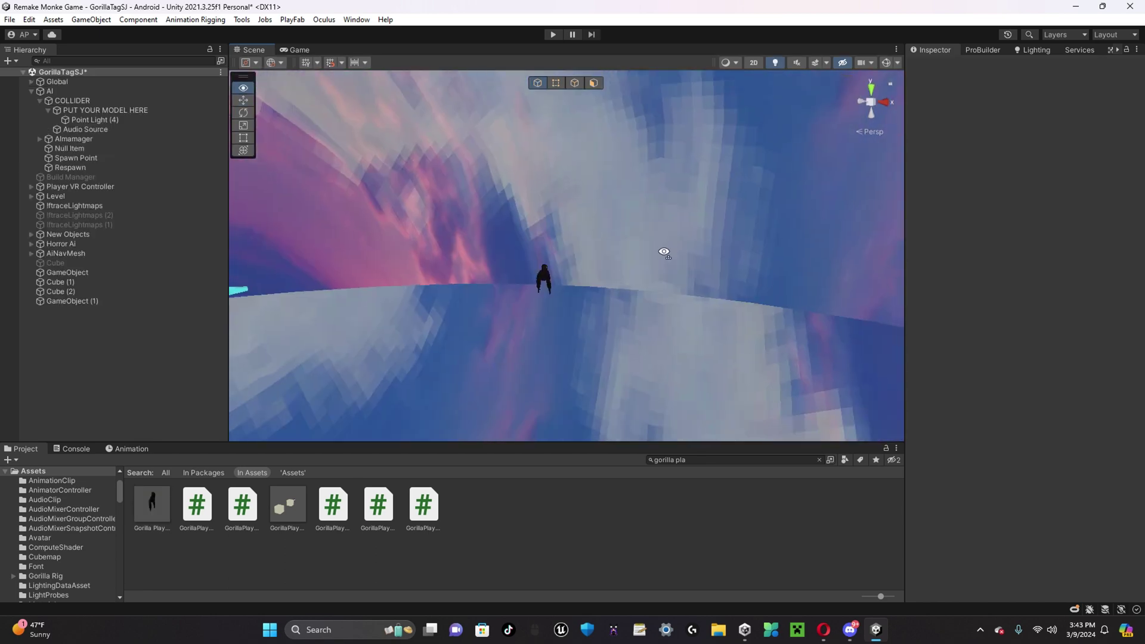
# - Assign GorillaPlayer from Player VR Controller as the Gorilla Player in the Ai Kill script on PUT YOUR MODEL HERE
pyautogui.moveTo(664, 253); pyautogui.dragTo(653, 254, button='right')
pyautogui.keyDown('alt'); pyautogui.moveTo(652, 255); pyautogui.dragTo(644, 233); pyautogui.keyUp('alt')
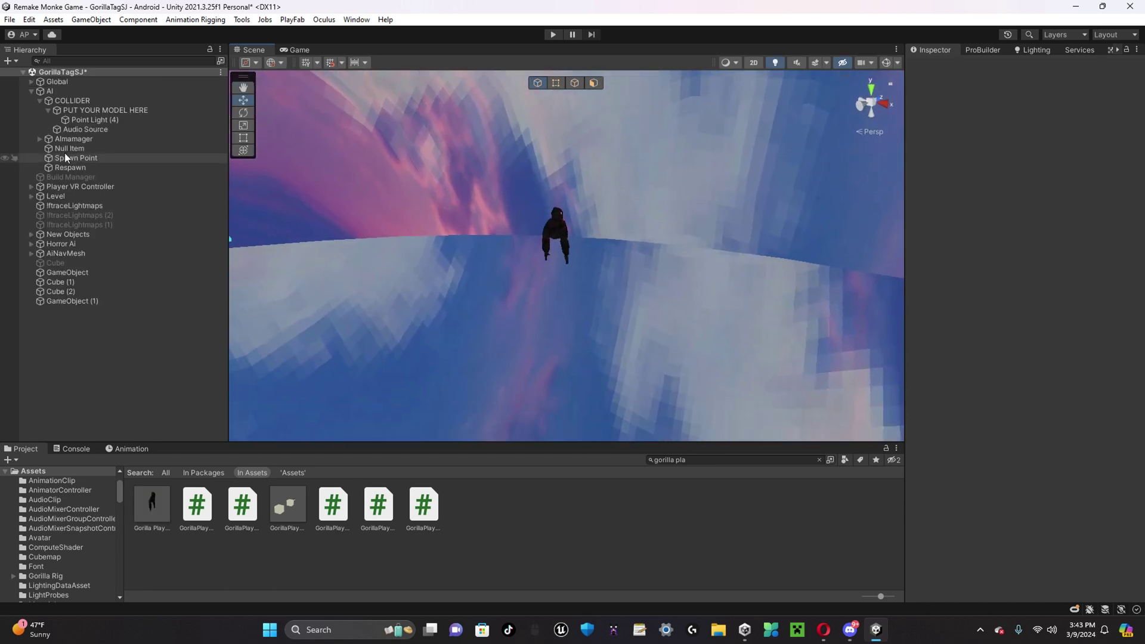
pyautogui.click(89, 120)
pyautogui.click(71, 110)
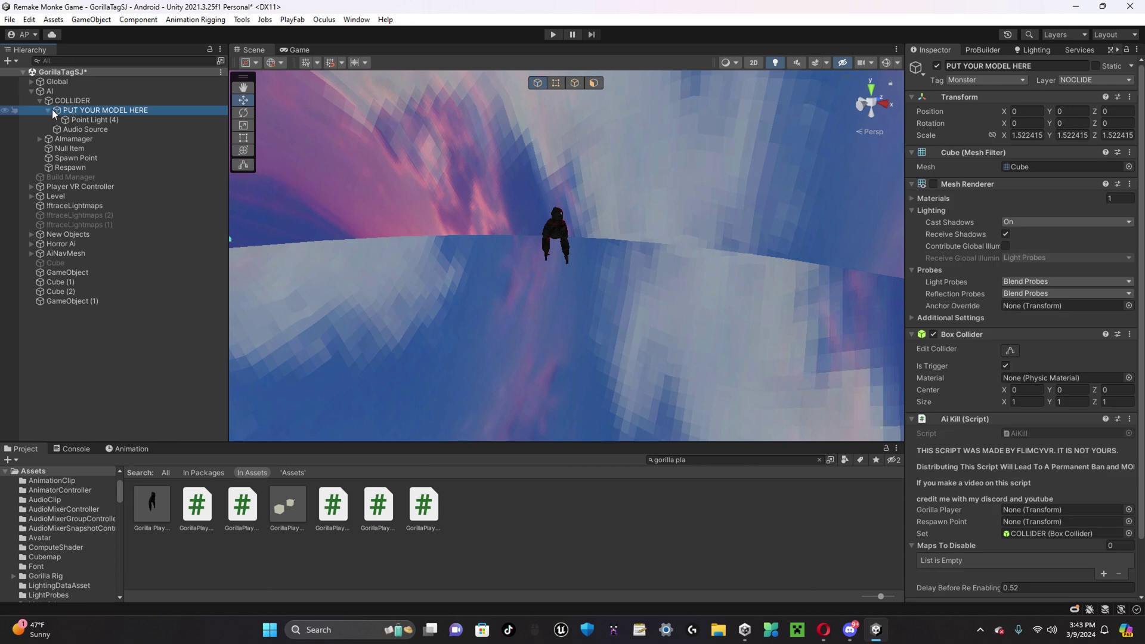
pyautogui.click(48, 111)
pyautogui.scroll(-3, 1107, 407)
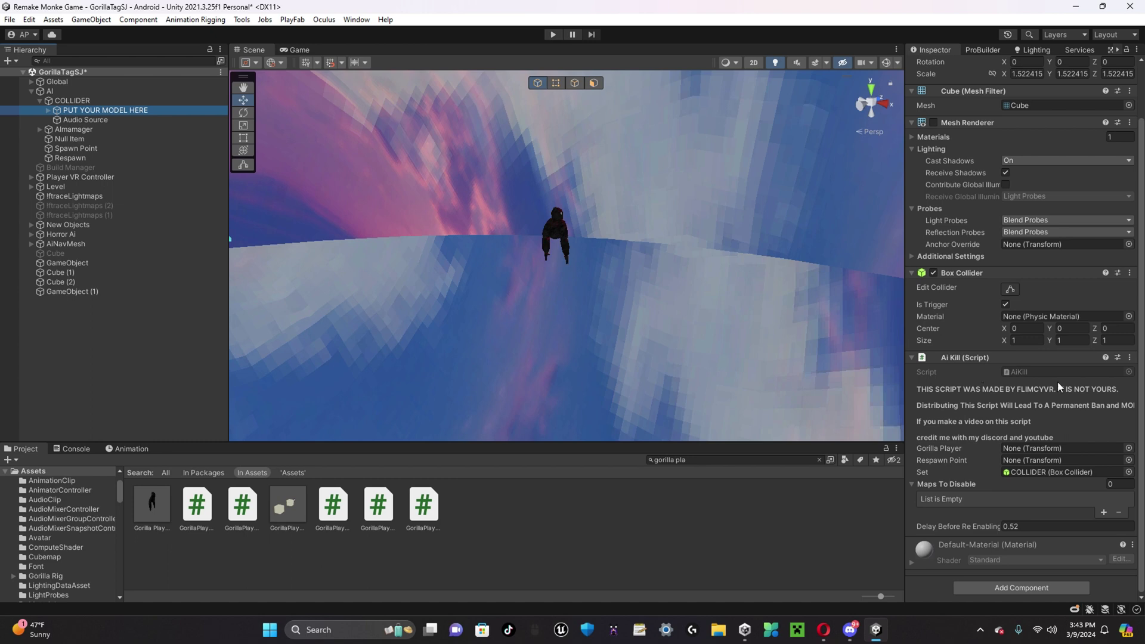
pyautogui.keyDown('alt'); pyautogui.moveTo(842, 349); pyautogui.dragTo(643, 324); pyautogui.keyUp('alt')
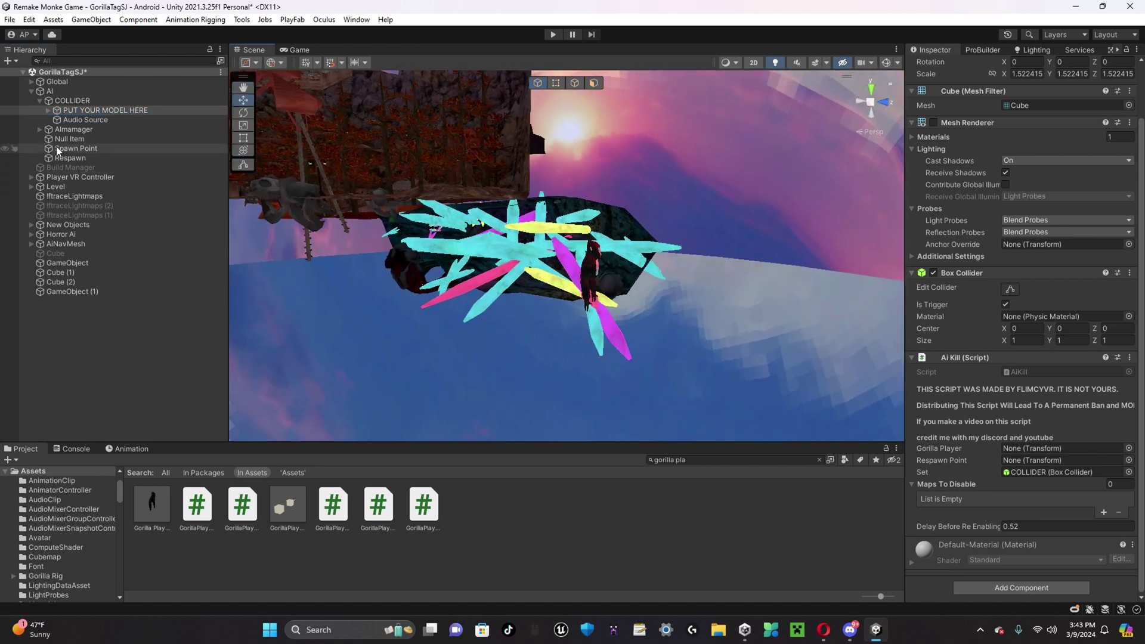
pyautogui.click(31, 177)
pyautogui.moveTo(63, 233); pyautogui.dragTo(1009, 452)
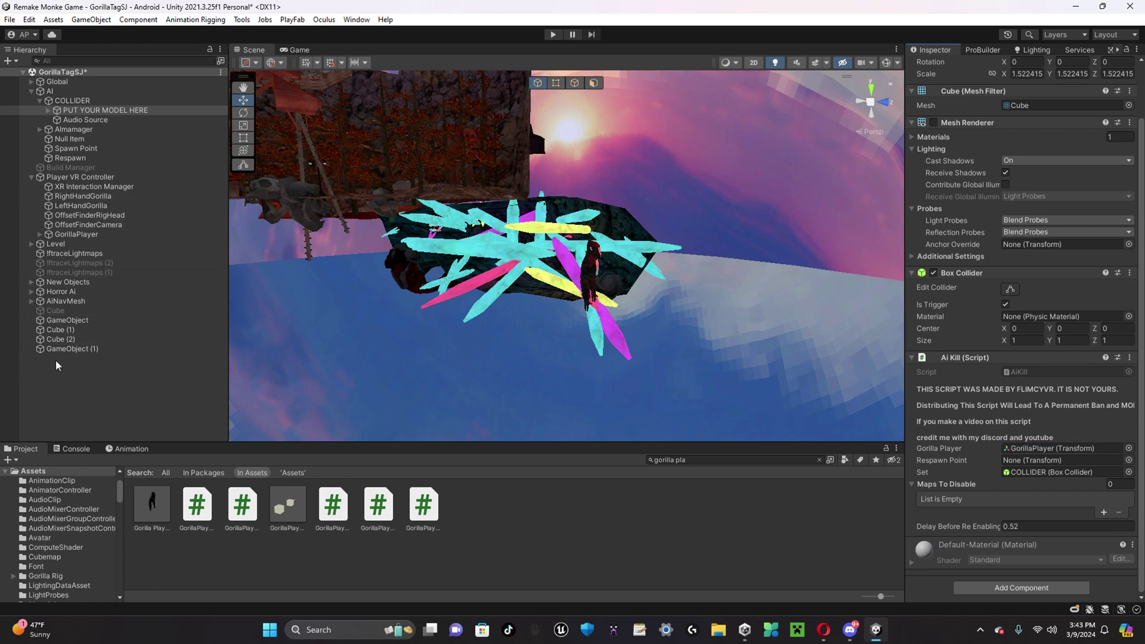
# - Create an empty object in the scene and move it near the treehouse wall, at about X -67.2, Y 12.6, Z -79.9
pyautogui.rightClick(105, 383)
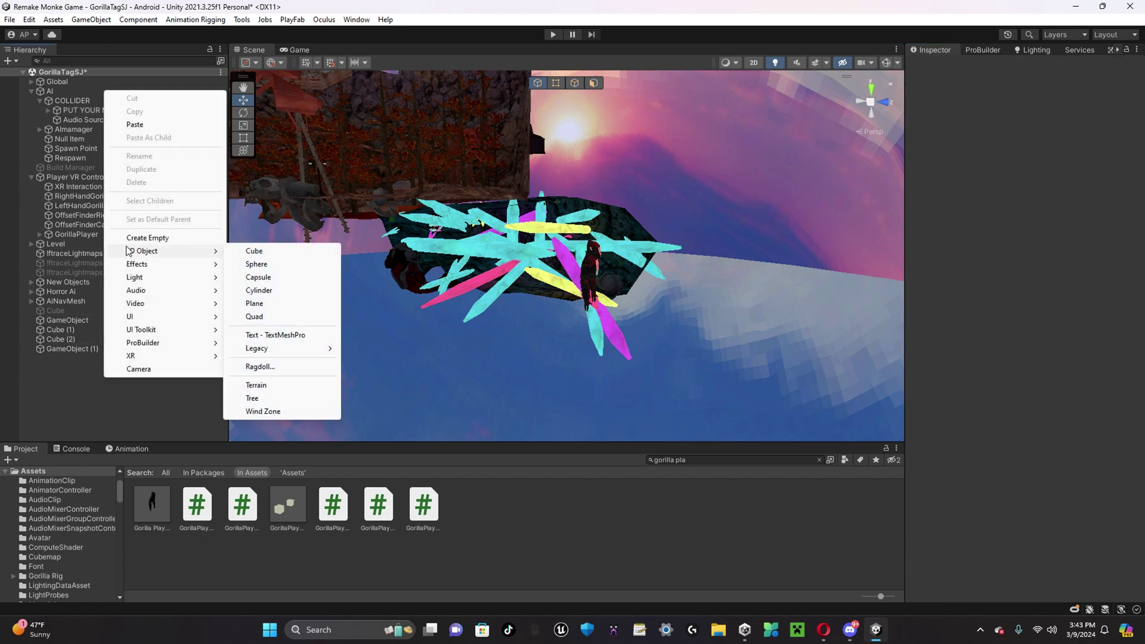
pyautogui.click(162, 238)
pyautogui.moveTo(468, 227); pyautogui.dragTo(623, 332, button='right')
pyautogui.moveTo(696, 243); pyautogui.dragTo(385, 243)
pyautogui.moveTo(385, 244); pyautogui.dragTo(565, 360, button='right')
pyautogui.moveTo(403, 360); pyautogui.dragTo(426, 18)
pyautogui.moveTo(477, 245); pyautogui.dragTo(493, 269, button='right')
pyautogui.press('w')
pyautogui.moveTo(346, 257); pyautogui.dragTo(408, 305, button='right')
pyautogui.press('a')
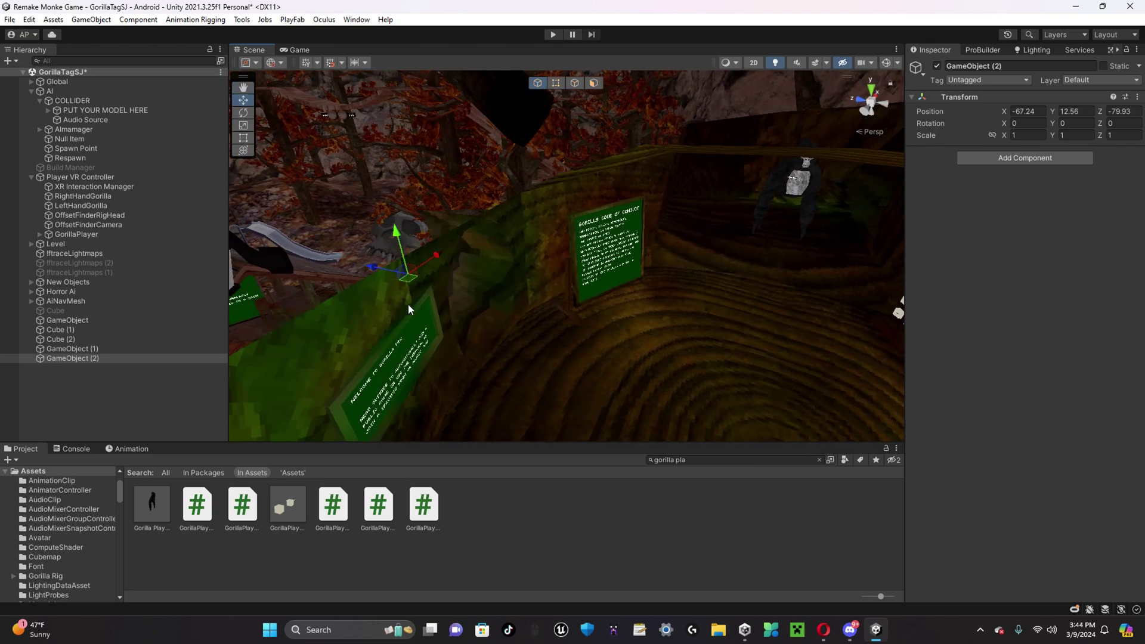
# - Place the new empty object inside the treehouse room, at about X -66.7, Y 12.4, Z -82.4
pyautogui.moveTo(409, 279); pyautogui.dragTo(797, 308)
pyautogui.moveTo(797, 308); pyautogui.dragTo(634, 258, button='right')
pyautogui.press('s')
pyautogui.moveTo(648, 251); pyautogui.dragTo(614, 273)
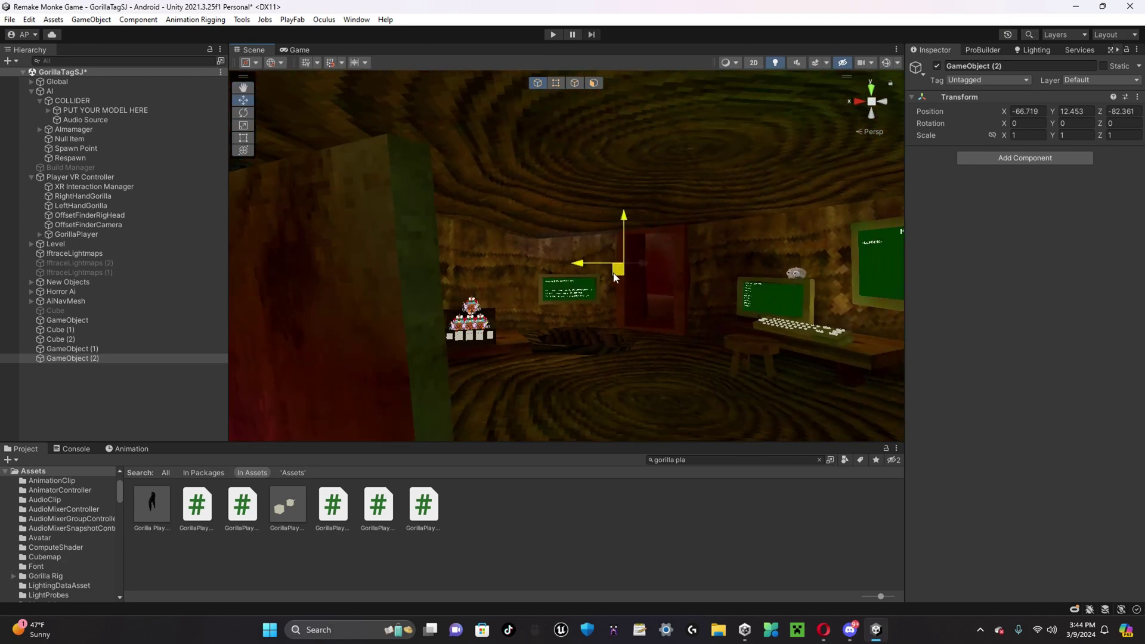
pyautogui.moveTo(614, 273); pyautogui.dragTo(231, 292, button='right')
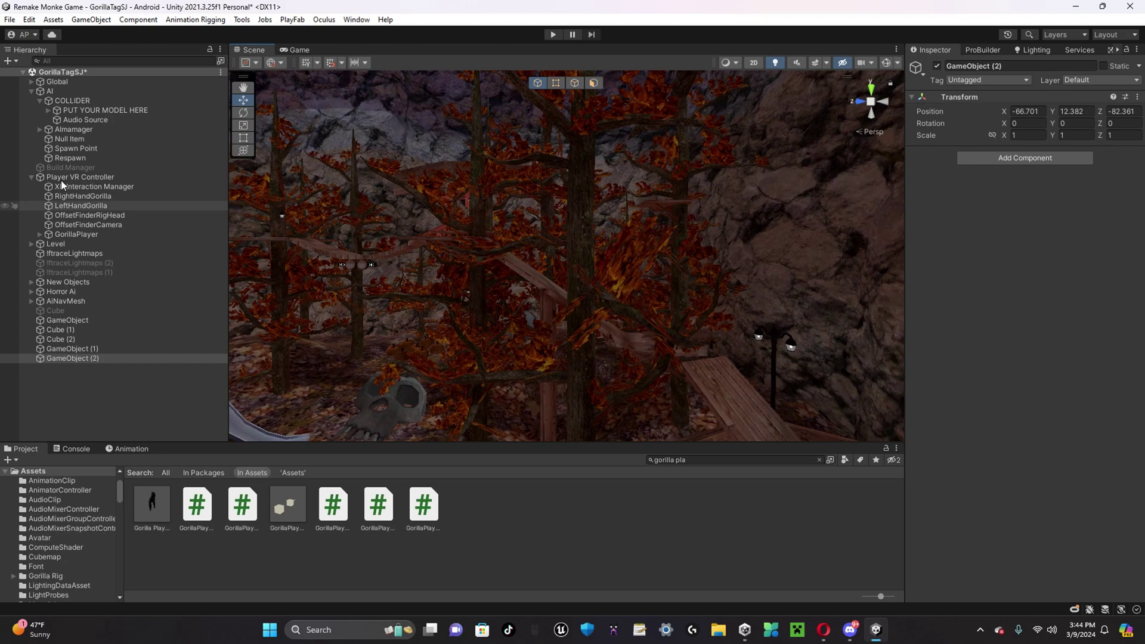
# - Assign the empty object GameObject (2) as the Respawn Point of the Ai Kill script on PUT YOUR MODEL HERE
pyautogui.click(89, 110)
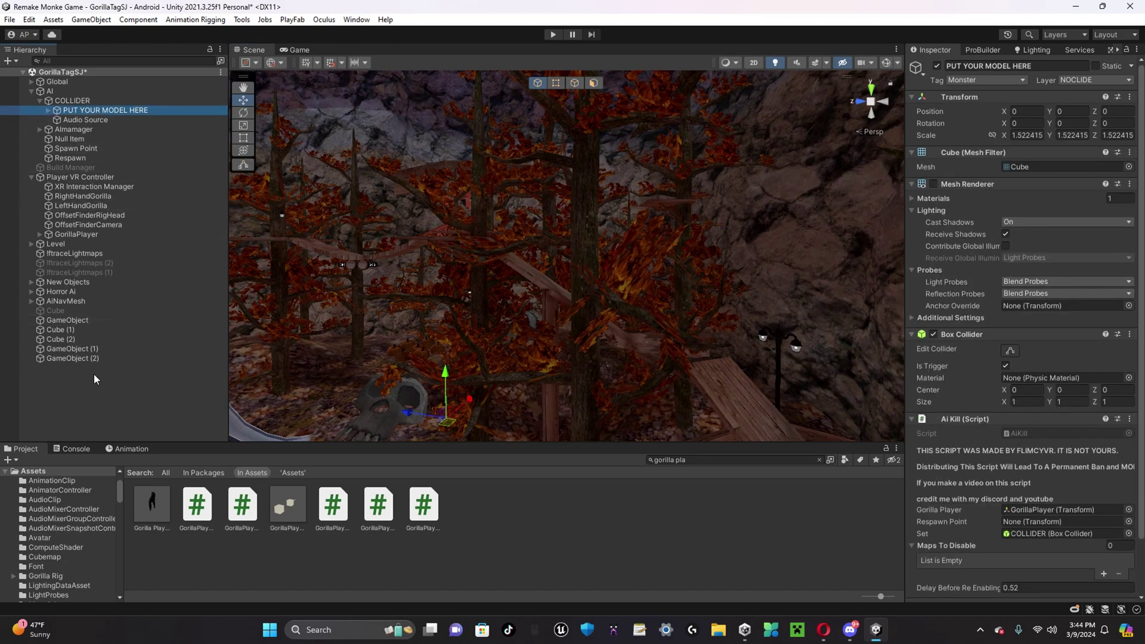
pyautogui.moveTo(779, 482); pyautogui.dragTo(1014, 522)
pyautogui.scroll(-2, 947, 499)
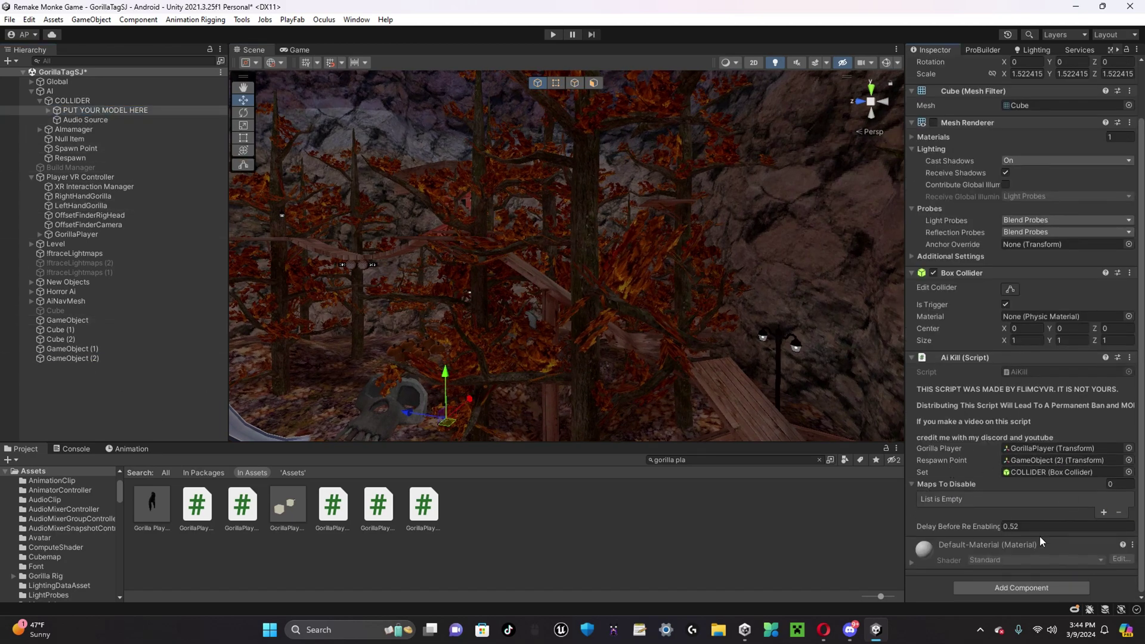
pyautogui.moveTo(730, 377); pyautogui.dragTo(516, 406, button='right')
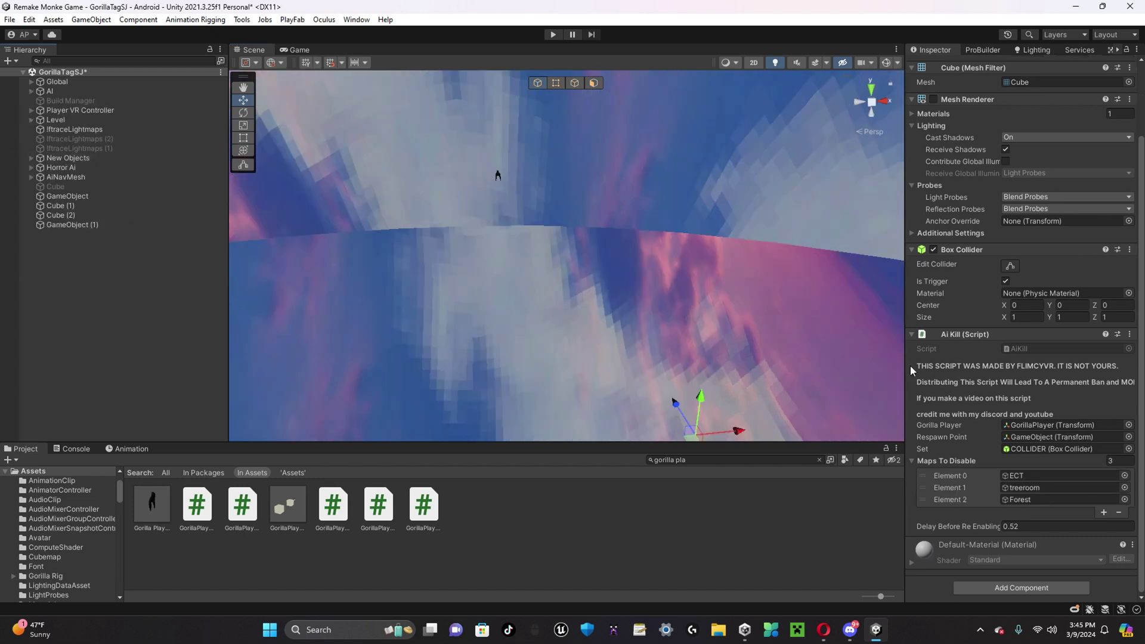
# - Expand the AI object and compare where its Spawn Point and Respawn objects sit in the scene
pyautogui.moveTo(489, 240); pyautogui.dragTo(574, 281, button='right')
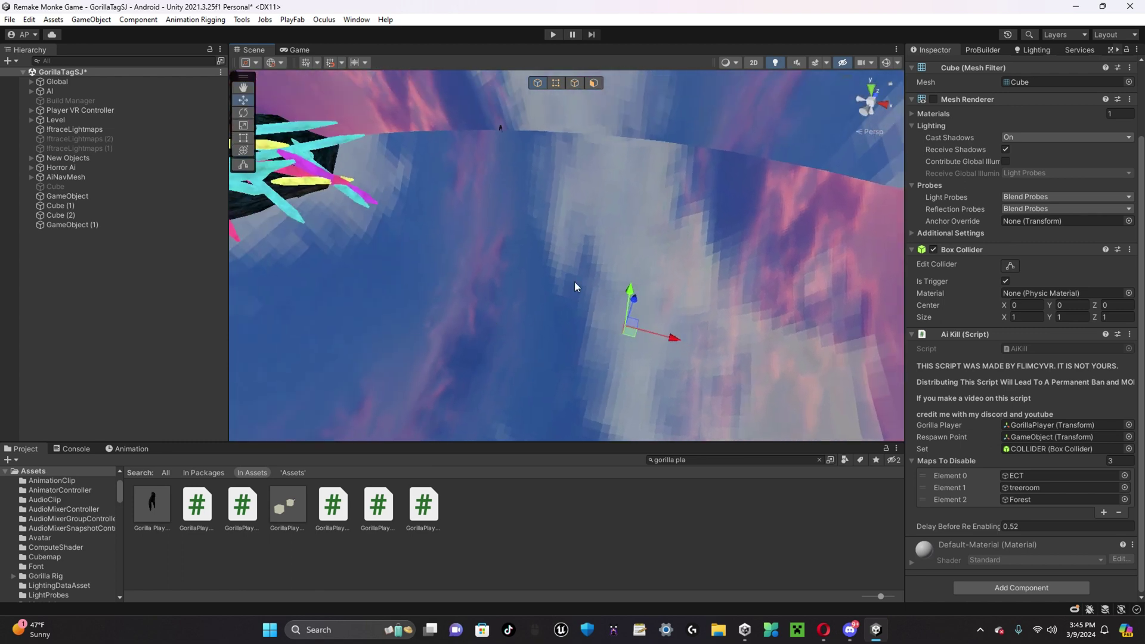
pyautogui.click(30, 90)
pyautogui.click(54, 150)
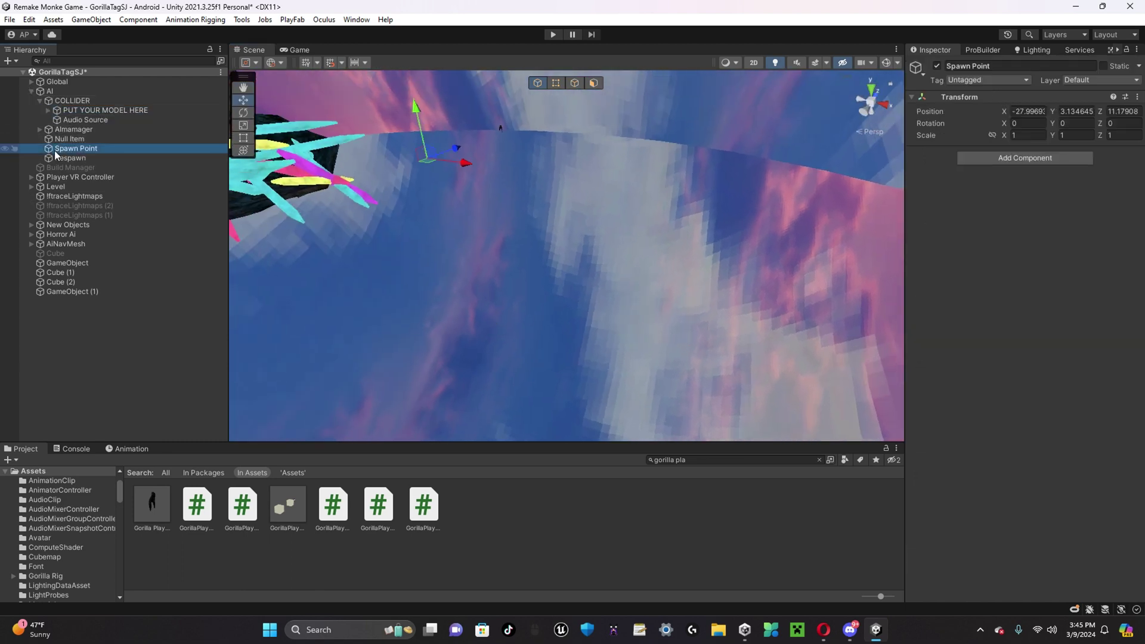
pyautogui.click(59, 157)
pyautogui.click(59, 150)
pyautogui.click(55, 159)
pyautogui.click(58, 150)
pyautogui.click(58, 159)
pyautogui.moveTo(605, 281); pyautogui.dragTo(605, 280, button='right')
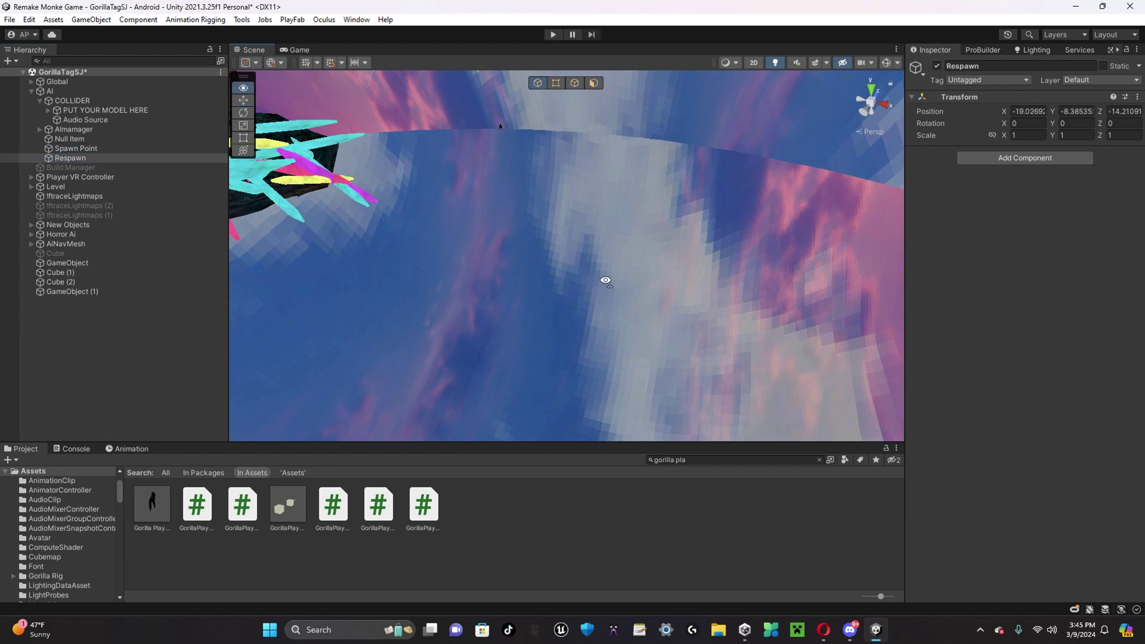
pyautogui.press('f')
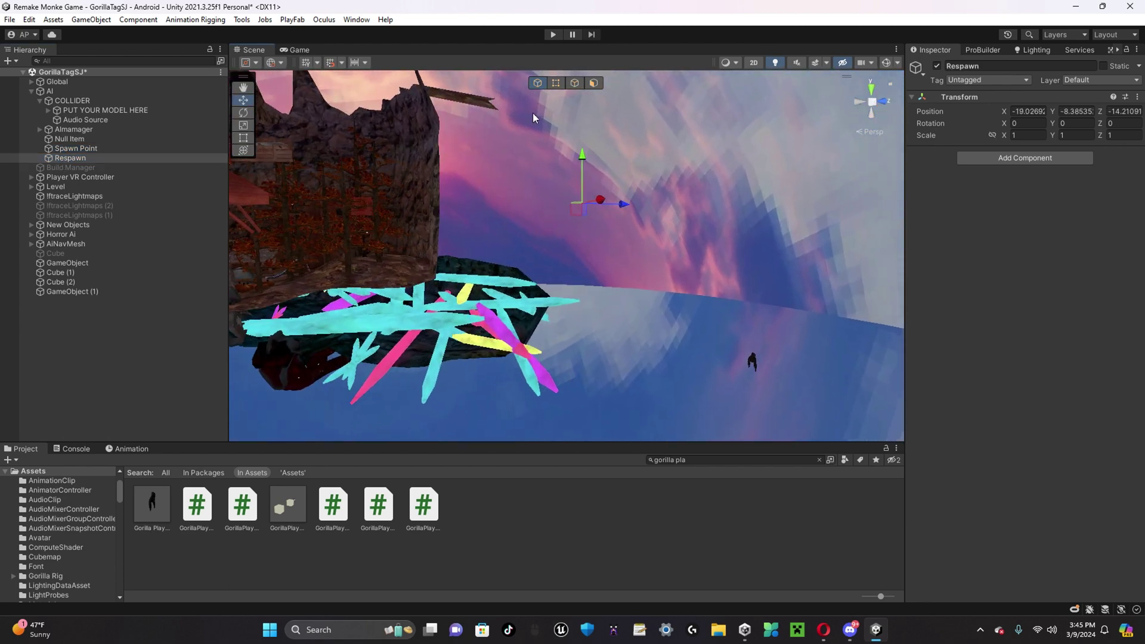
# - Move the AI's Spawn Point onto the forest floor beside a tree, at about X -57.9, Y -41.0, Z -7.9
pyautogui.click(131, 148)
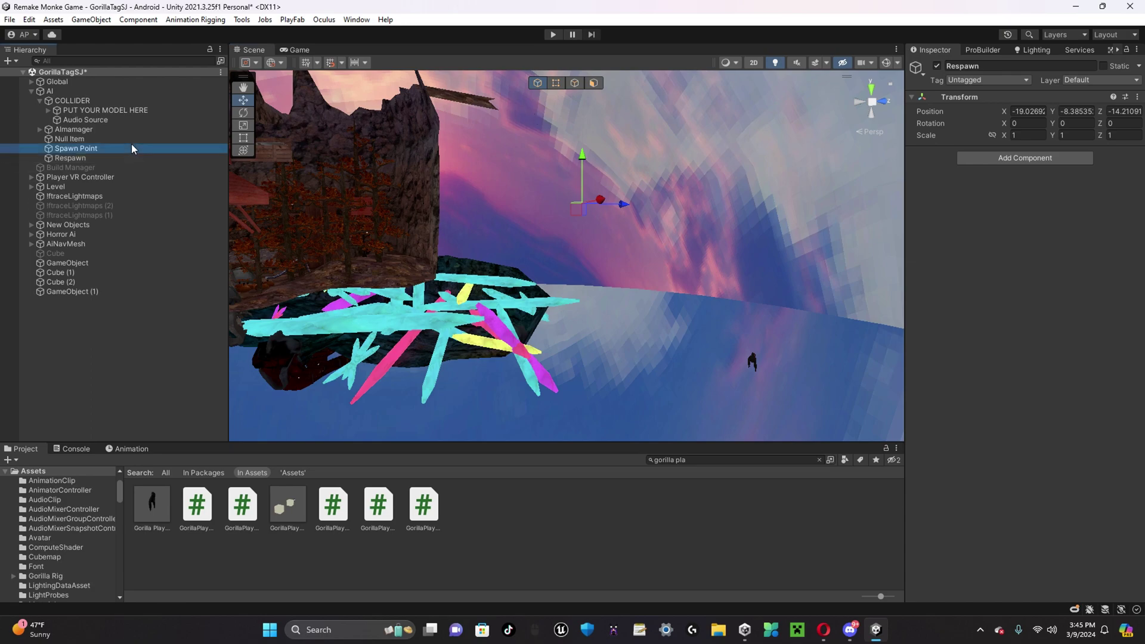
pyautogui.moveTo(560, 209); pyautogui.dragTo(628, 180, button='right')
pyautogui.press('w')
pyautogui.moveTo(663, 207); pyautogui.dragTo(478, 213)
pyautogui.click(479, 212)
pyautogui.press('f')
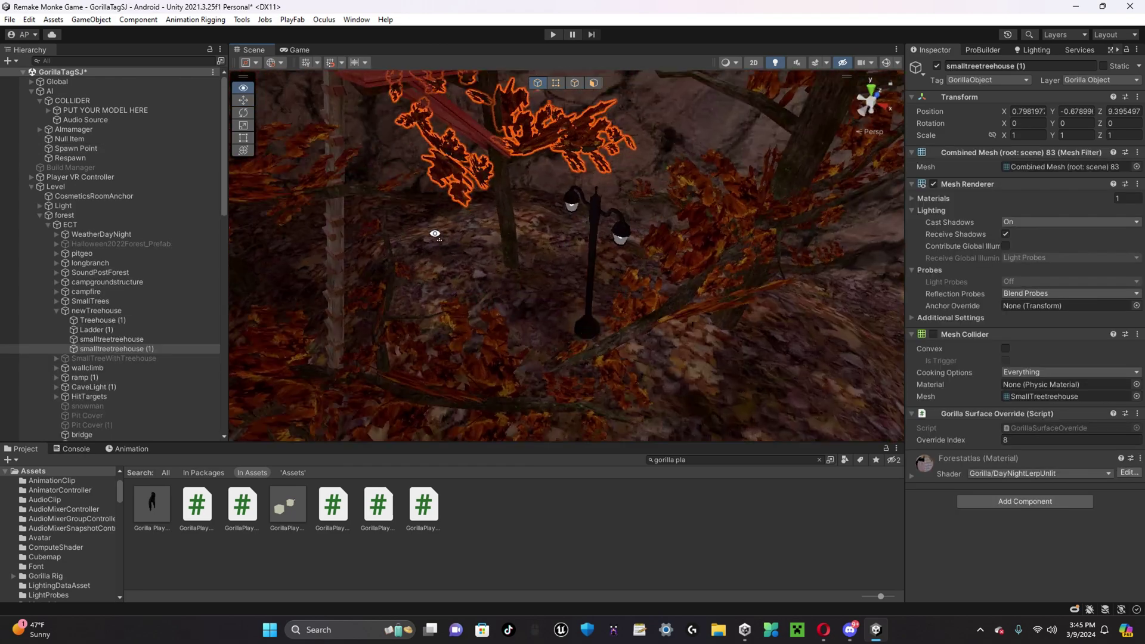
pyautogui.click(31, 186)
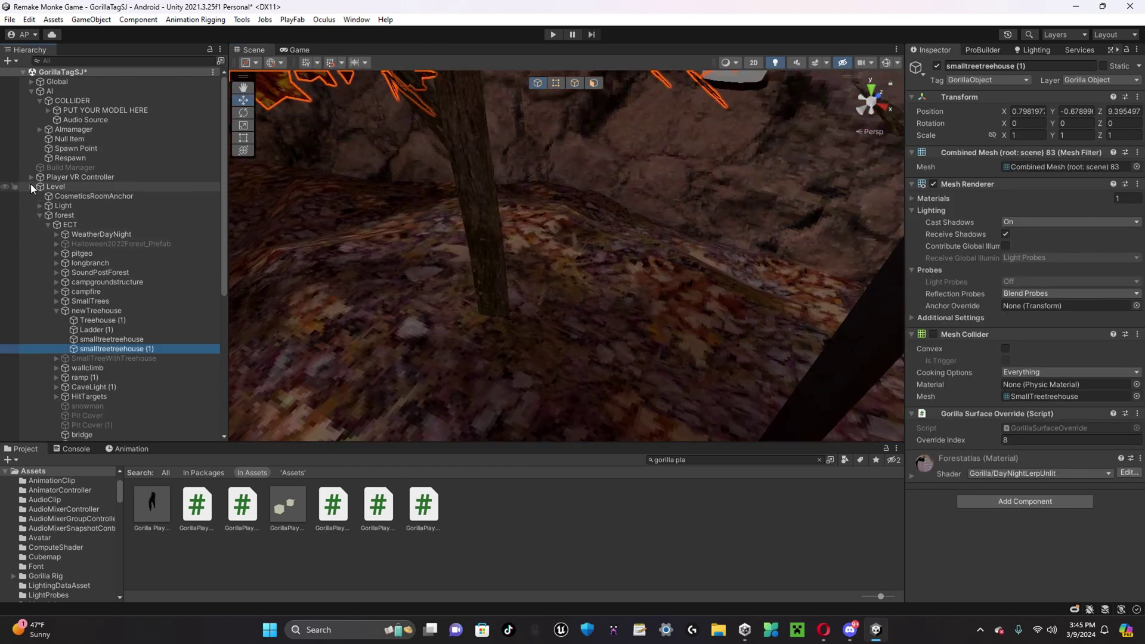
pyautogui.doubleClick(70, 149)
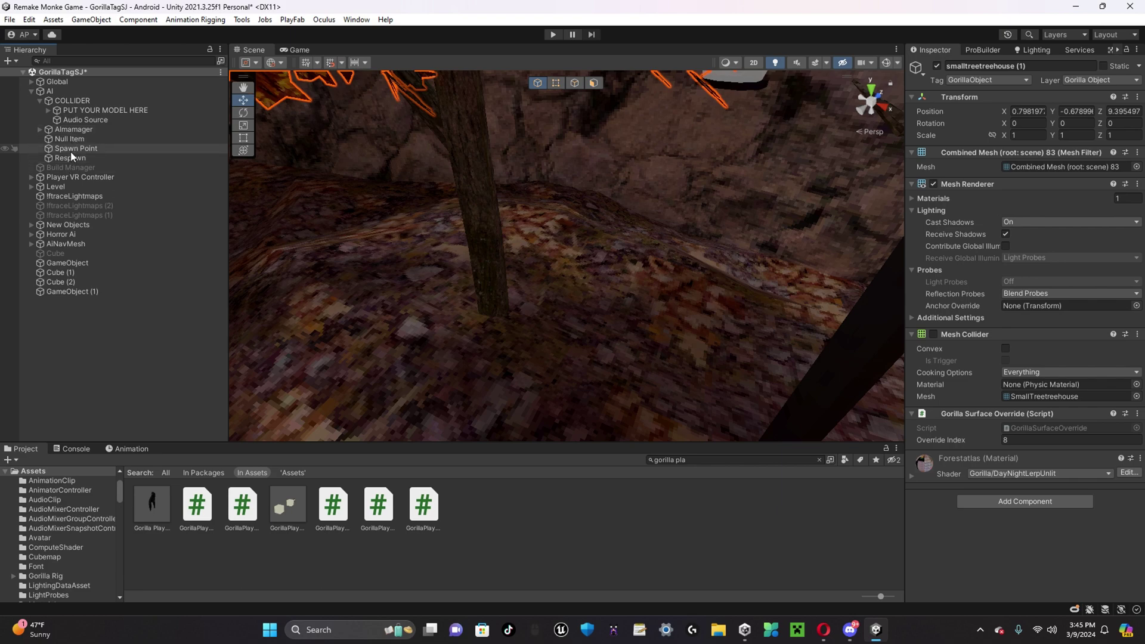
pyautogui.moveTo(624, 235); pyautogui.dragTo(609, 277, button='right')
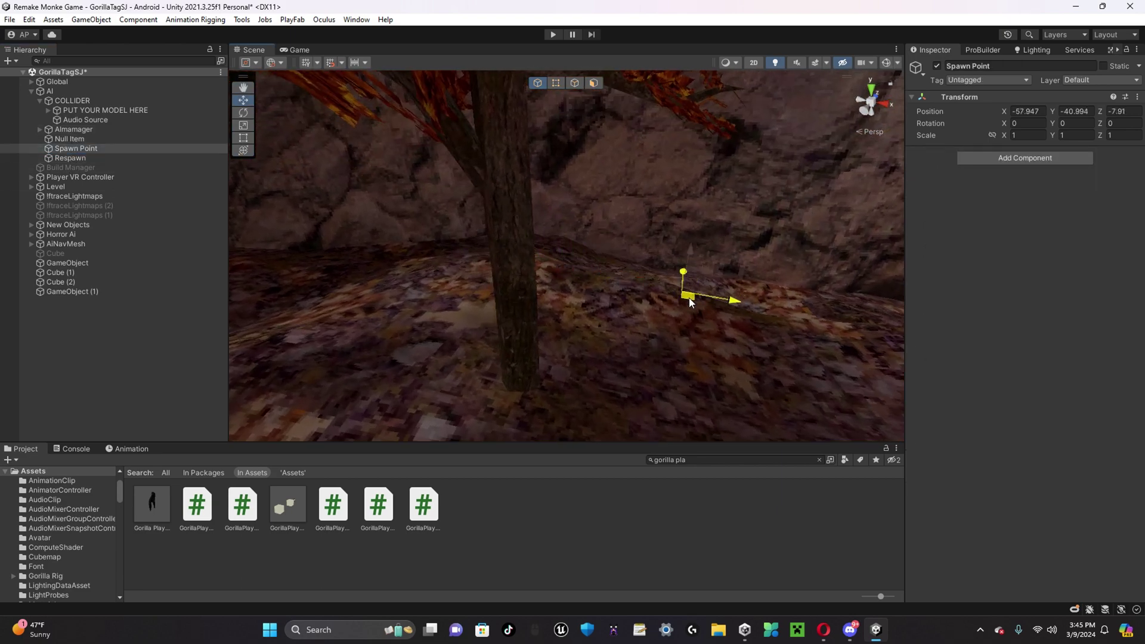
# - Shift the AI's Respawn object to Y -8.4 and Z 5.2, outside the forest map
pyautogui.click(96, 156)
pyautogui.moveTo(662, 239); pyautogui.dragTo(495, 160, button='right')
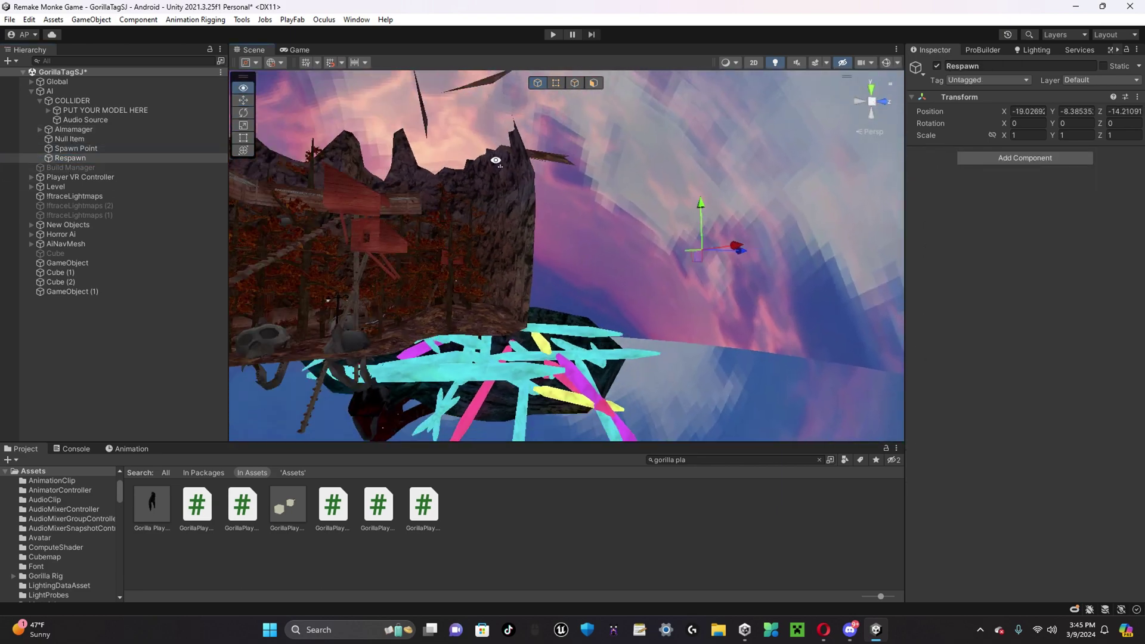
pyautogui.press('s')
pyautogui.moveTo(701, 216); pyautogui.dragTo(695, 304)
pyautogui.moveTo(696, 330); pyautogui.dragTo(696, 301, button='right')
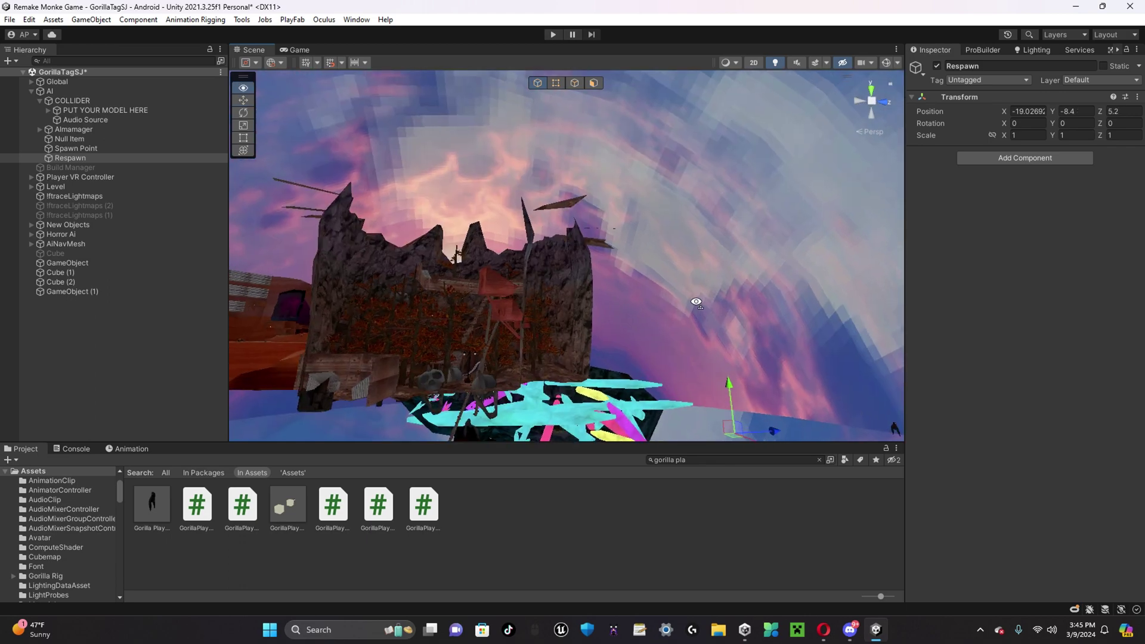
pyautogui.keyDown('alt'); pyautogui.moveTo(696, 302); pyautogui.dragTo(751, 268); pyautogui.keyUp('alt')
# - Move the Respawn object to the forest's ground level, at about X -47.5 and Y -64.7
pyautogui.click(1067, 111)
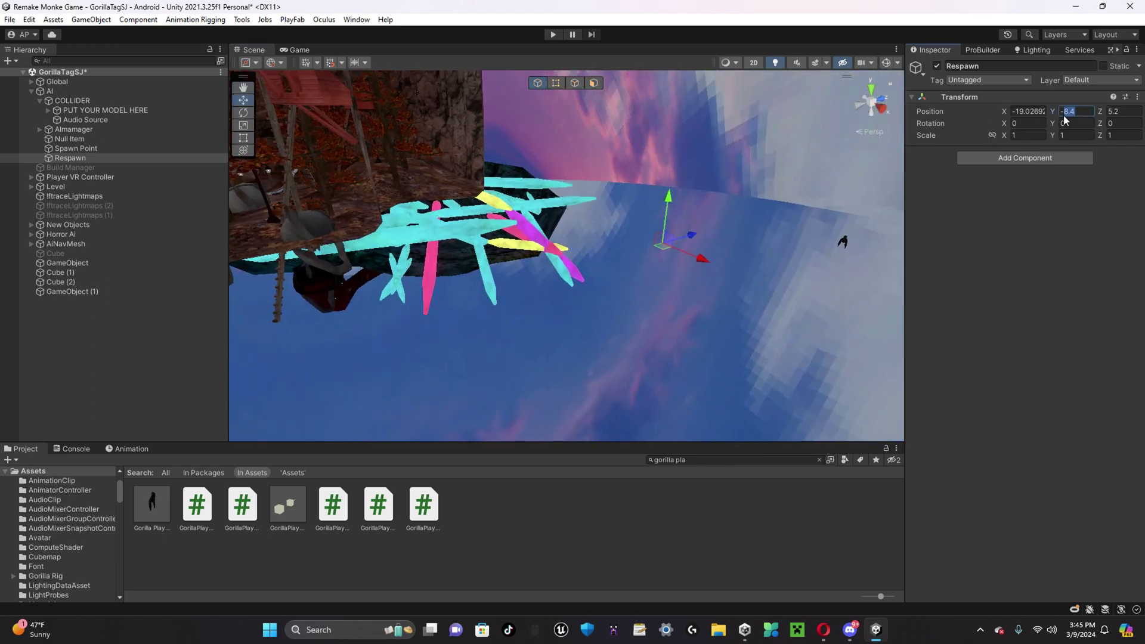
pyautogui.moveTo(661, 250); pyautogui.dragTo(304, 263)
pyautogui.keyDown('alt'); pyautogui.moveTo(506, 201); pyautogui.dragTo(462, 264); pyautogui.keyUp('alt')
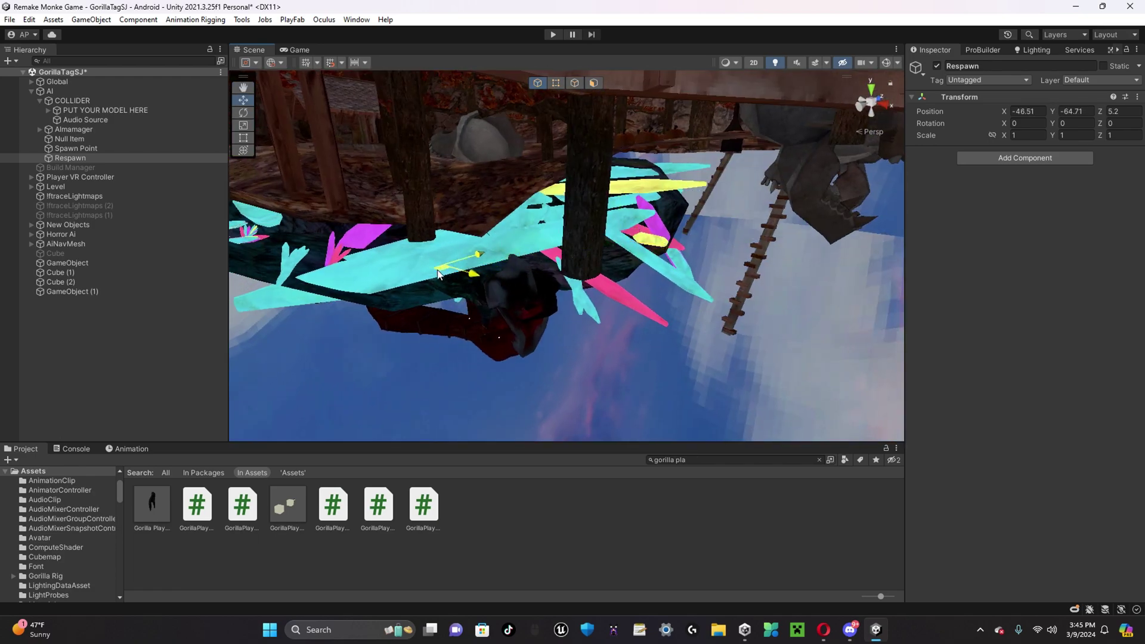
pyautogui.moveTo(462, 265); pyautogui.dragTo(433, 244, button='right')
pyautogui.keyDown('alt'); pyautogui.moveTo(433, 244); pyautogui.dragTo(546, 267); pyautogui.keyUp('alt')
pyautogui.press('s')
pyautogui.moveTo(547, 267); pyautogui.dragTo(453, 232, button='right')
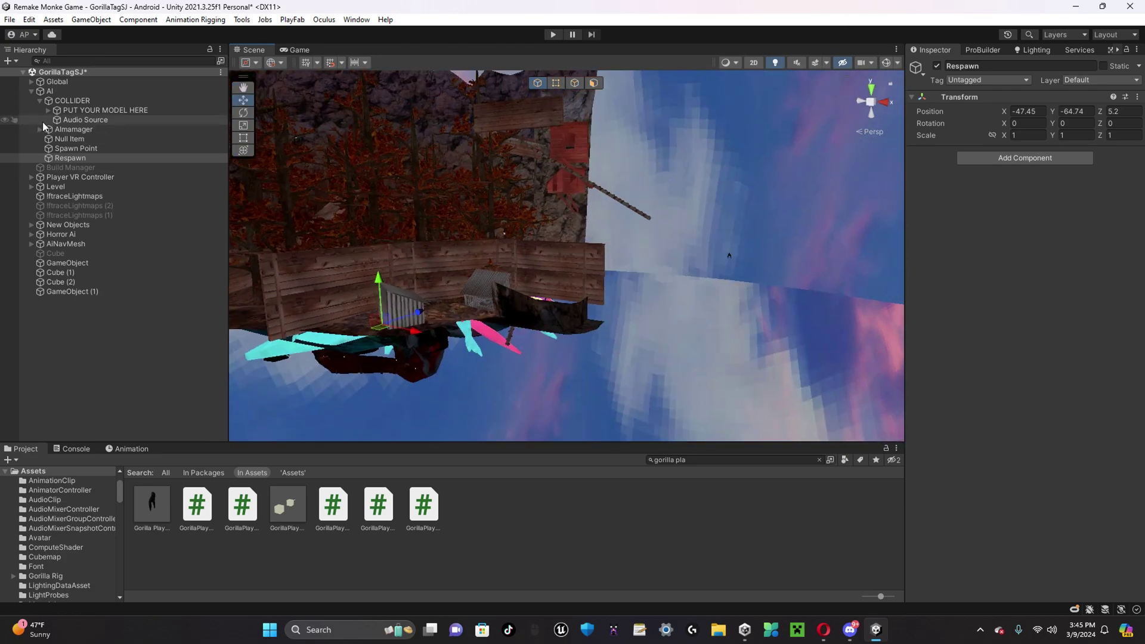
# - View the settings of the Audio Source under COLLIDER and clear the project asset search
pyautogui.click(59, 119)
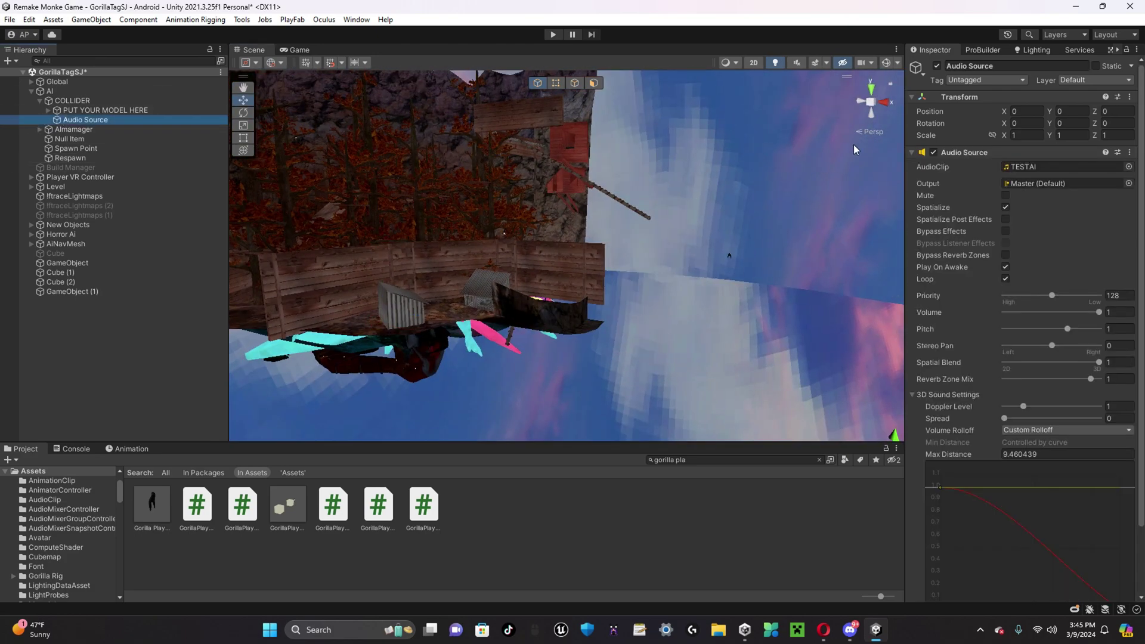
pyautogui.click(481, 525)
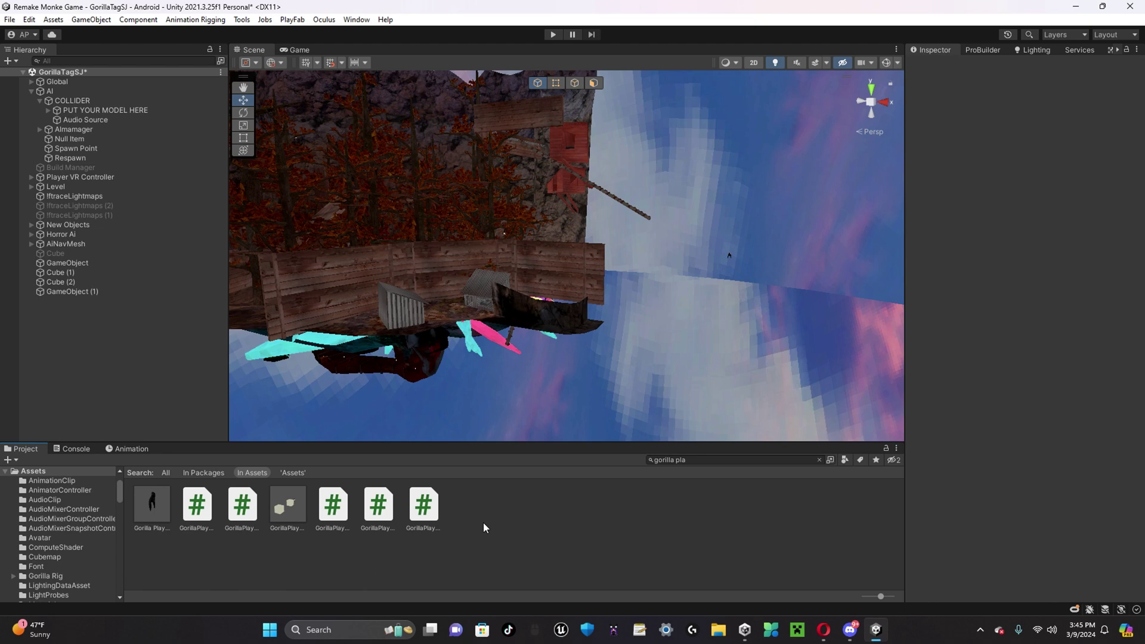
pyautogui.click(721, 461)
pyautogui.hotkey('ctrl', 'a')
pyautogui.press('BackSpace')
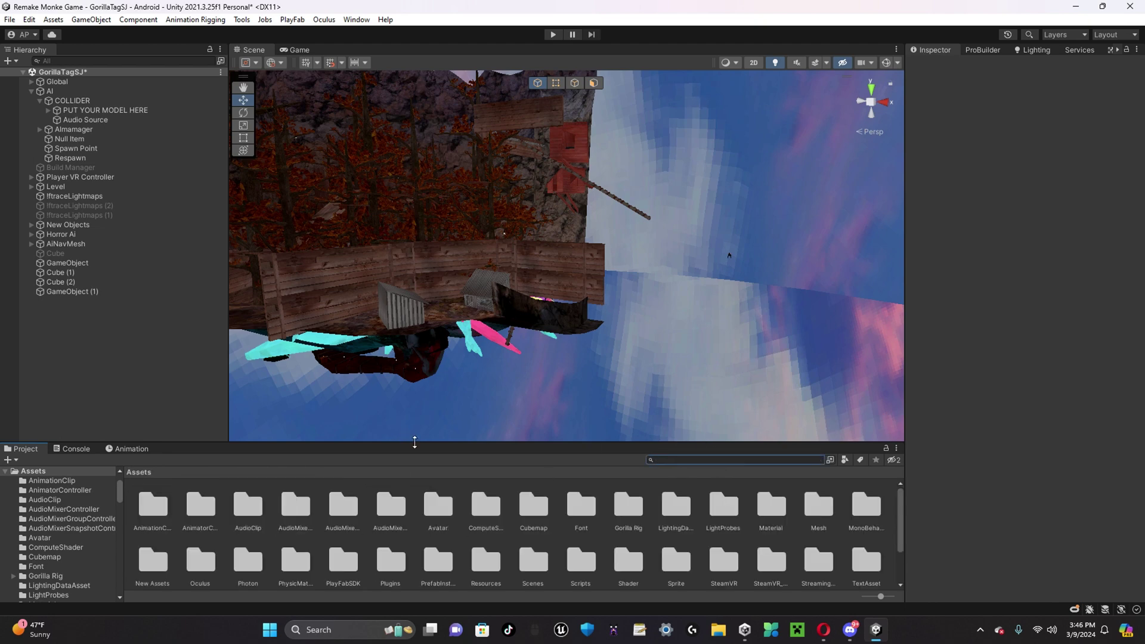
# - Open the Prefabs folder in New Assets/AIManager and examine the Safe Zone prefab's components, including its Detector For Safe script
pyautogui.doubleClick(155, 561)
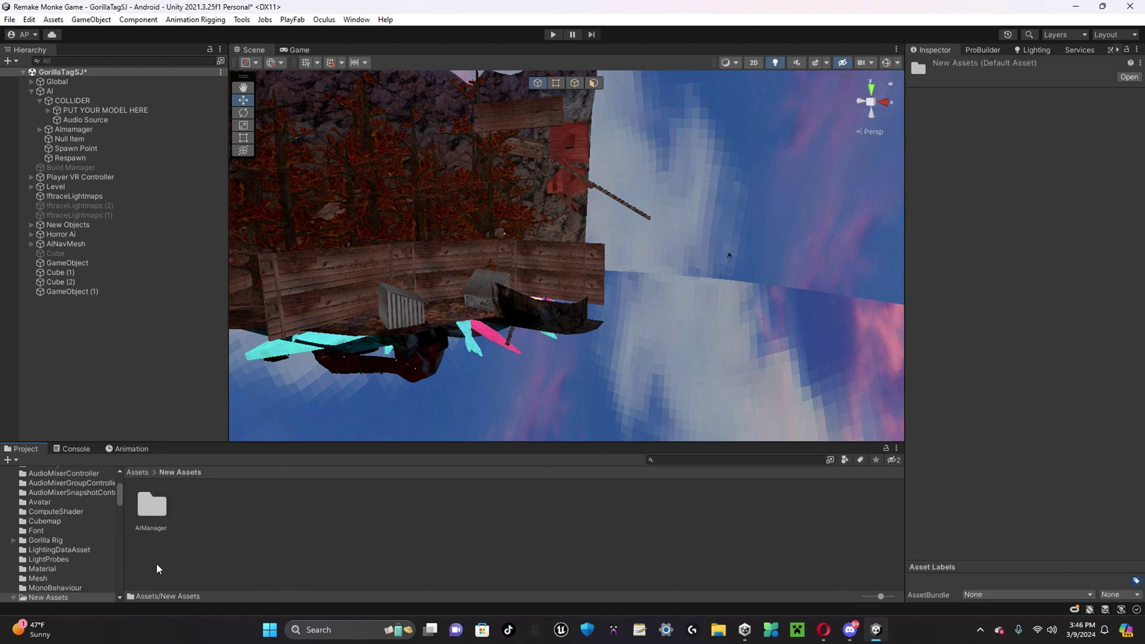
pyautogui.doubleClick(151, 507)
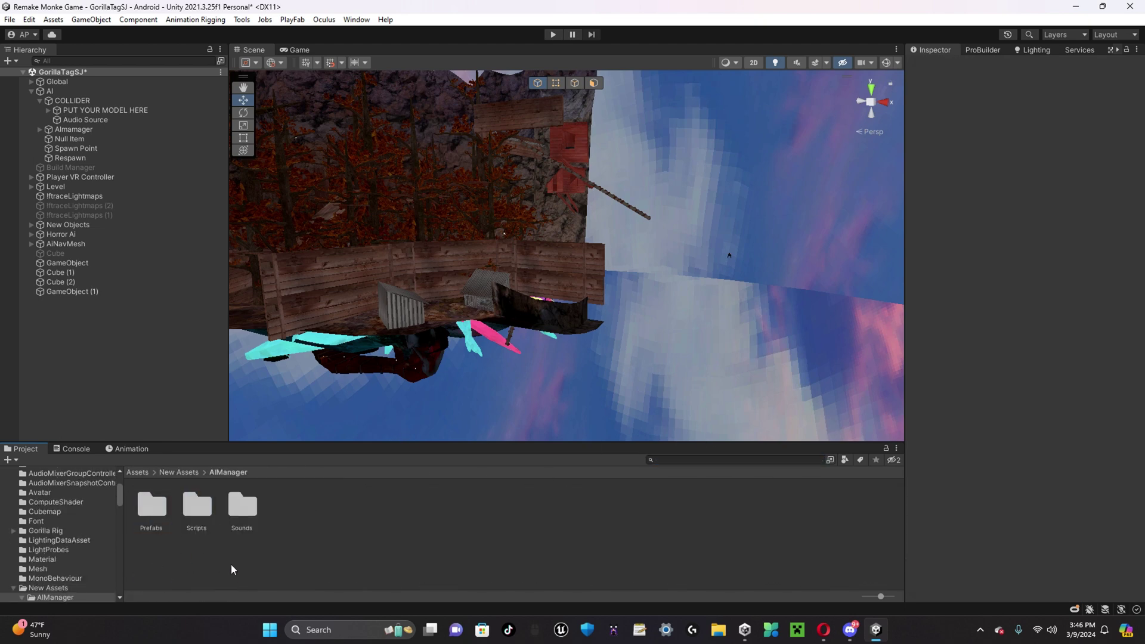
pyautogui.doubleClick(160, 506)
pyautogui.click(197, 507)
pyautogui.scroll(-4, 977, 392)
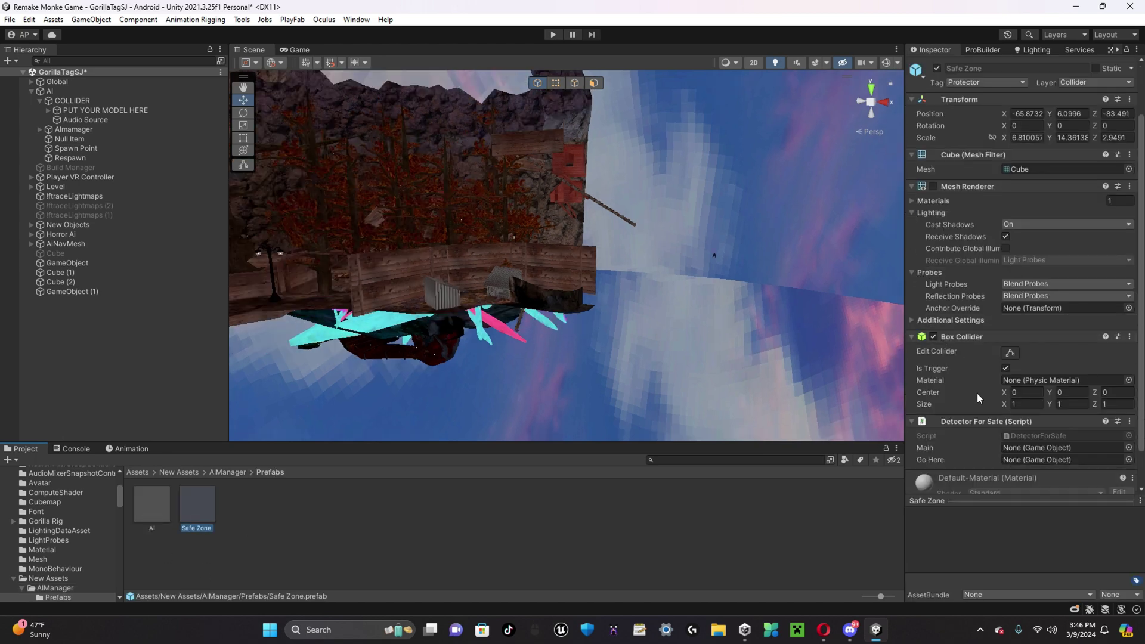
pyautogui.click(662, 550)
# - Return to the root Assets folder and look through its remaining assets
pyautogui.click(215, 472)
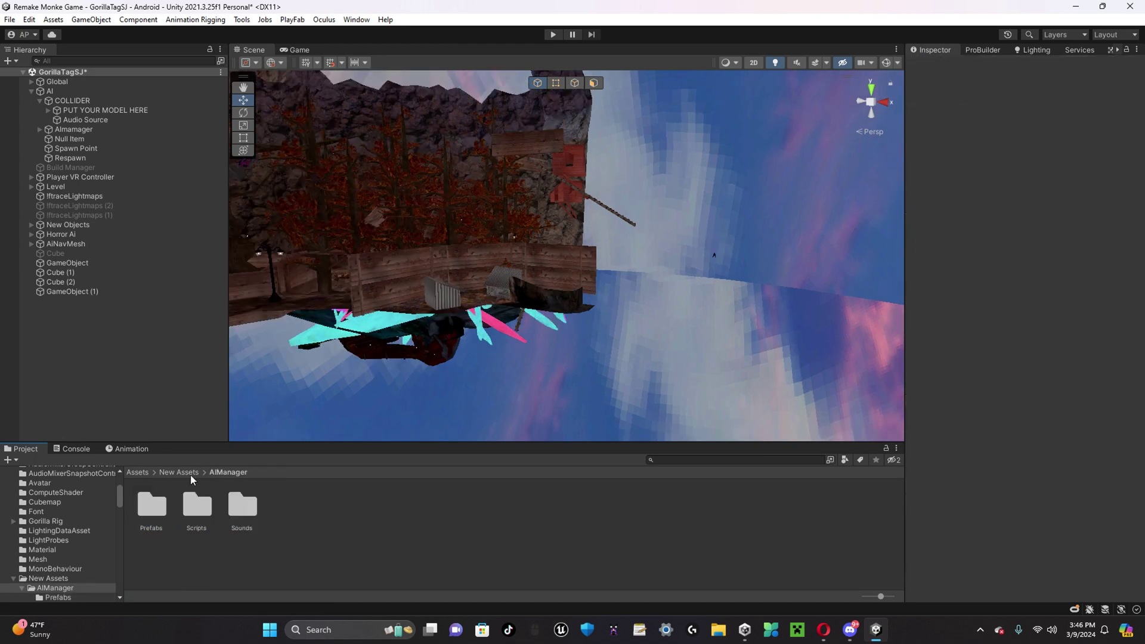
pyautogui.click(178, 473)
pyautogui.click(140, 472)
pyautogui.scroll(-2, 357, 567)
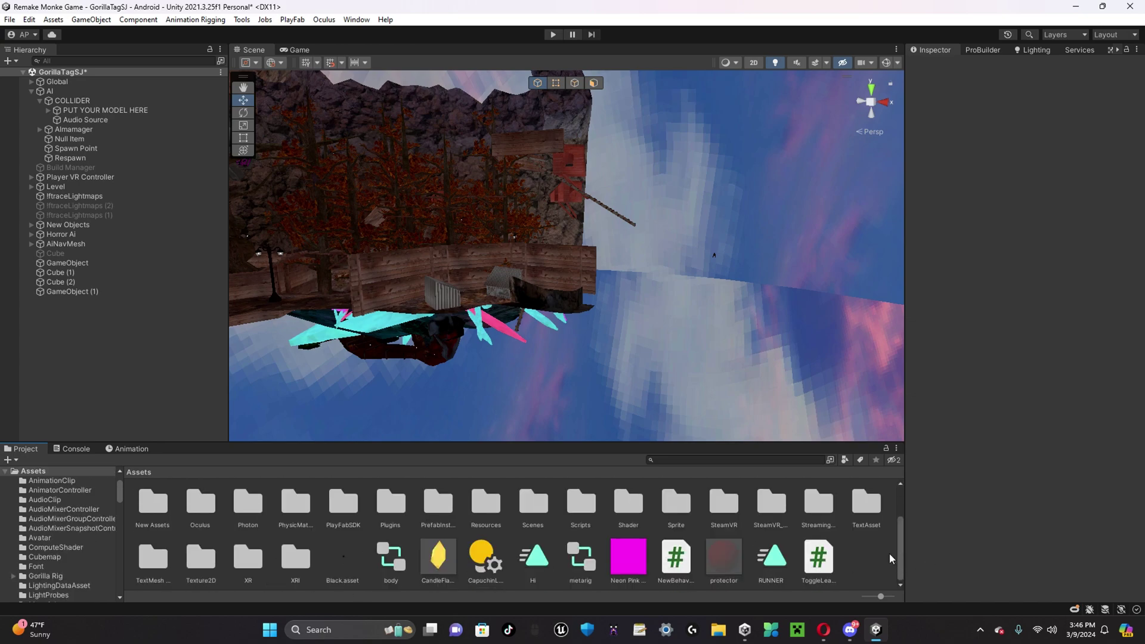
pyautogui.keyDown('alt'); pyautogui.moveTo(644, 356); pyautogui.dragTo(713, 392); pyautogui.keyUp('alt')
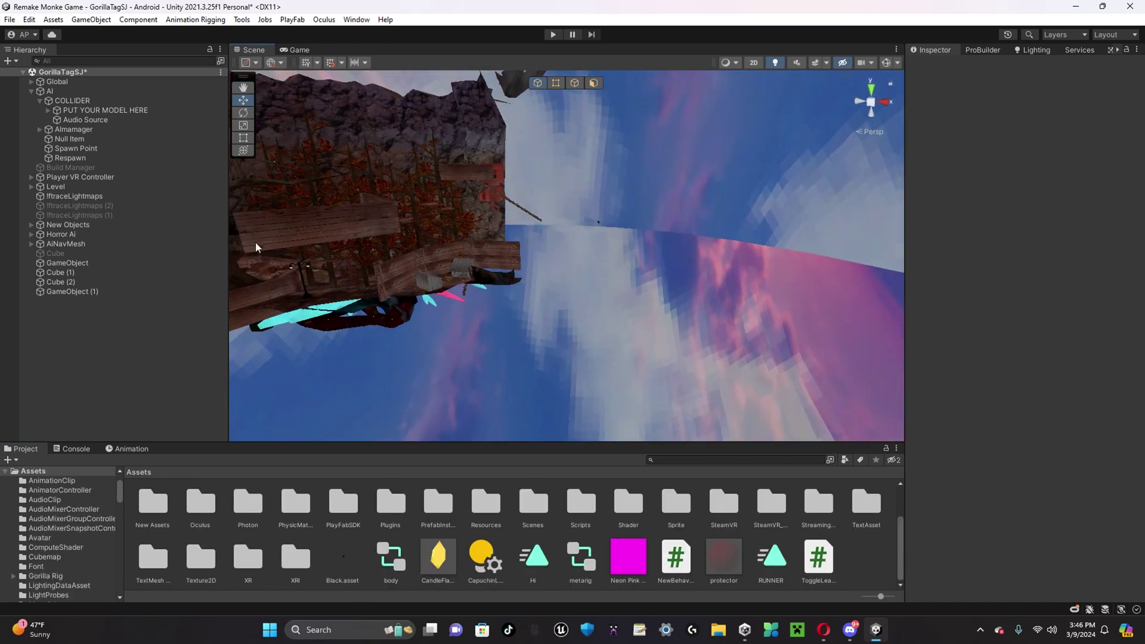